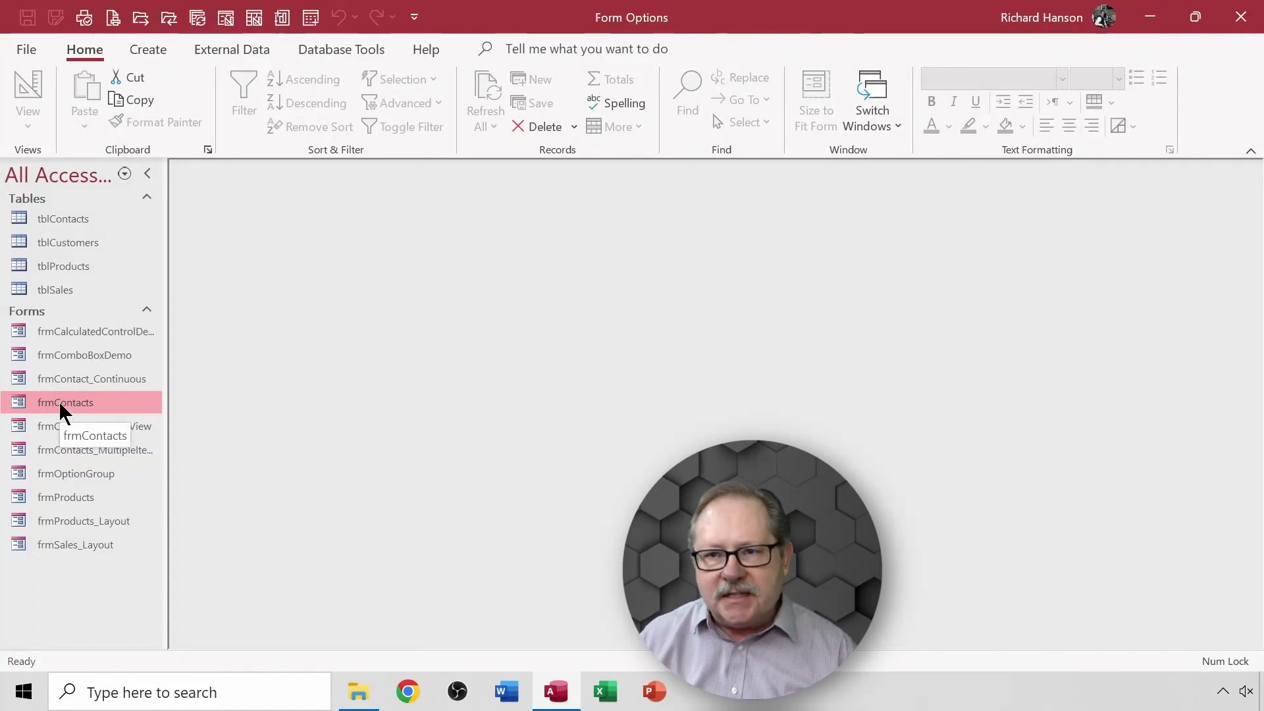
- Open frmContacts from the Navigation Pane so record 1 of 100 shows in Form View
double_click(59, 402)
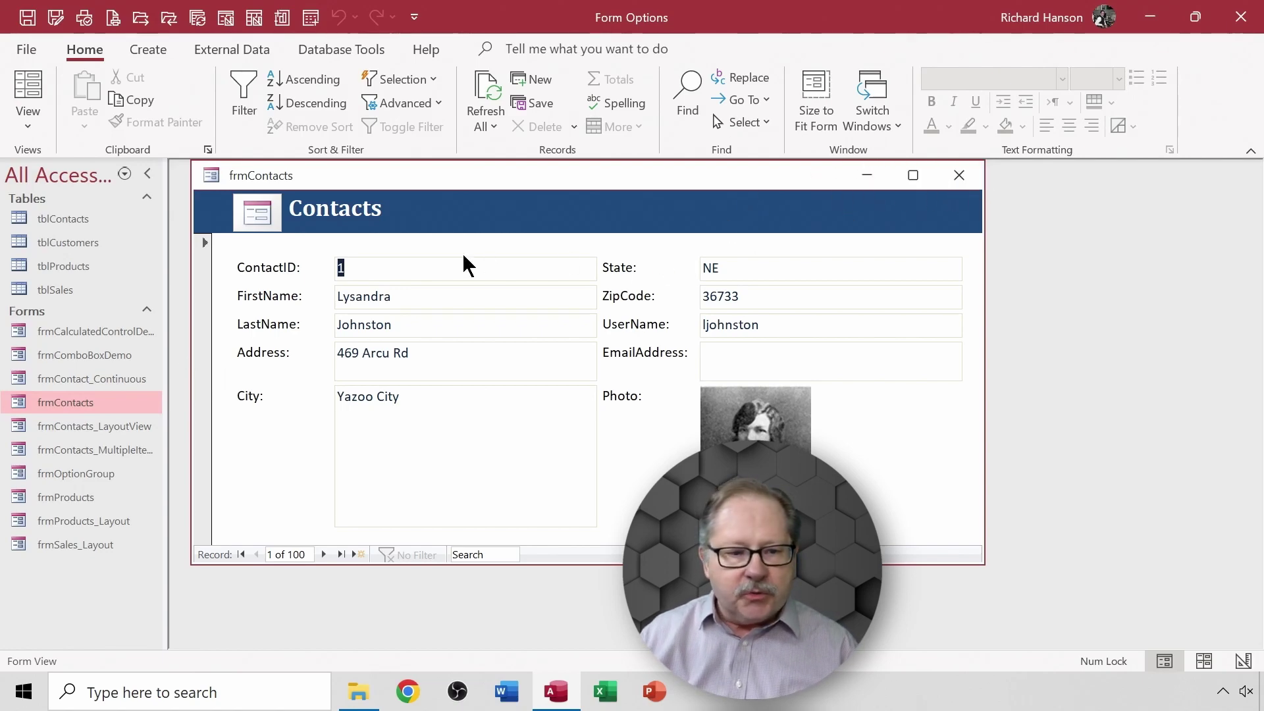
click(212, 177)
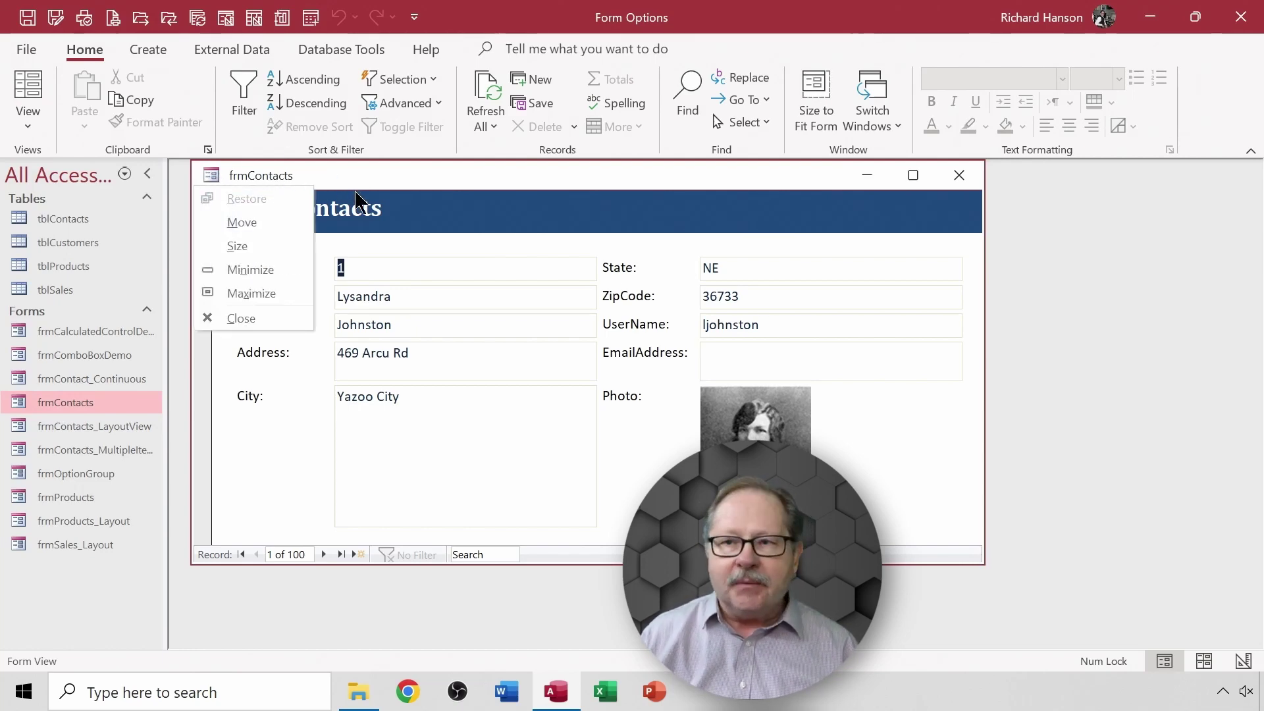
click(925, 445)
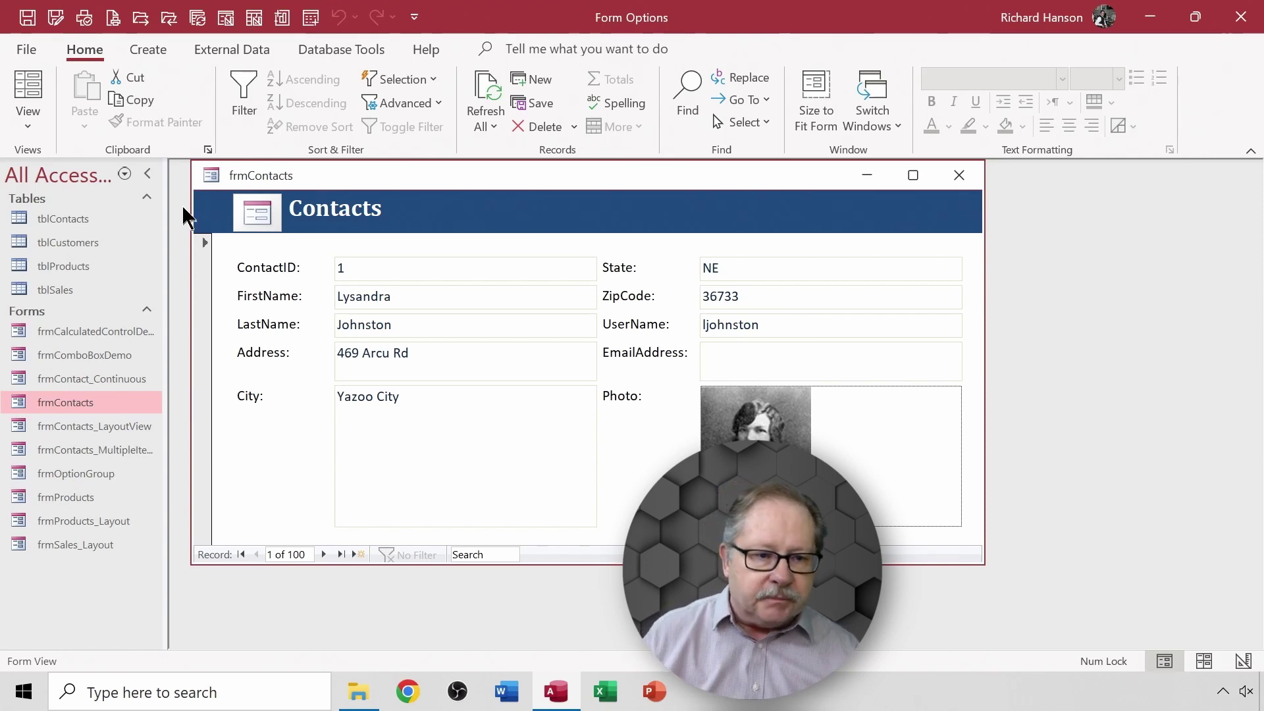
- Put frmContacts into Design View and pick the Button control from the Controls gallery
click(33, 115)
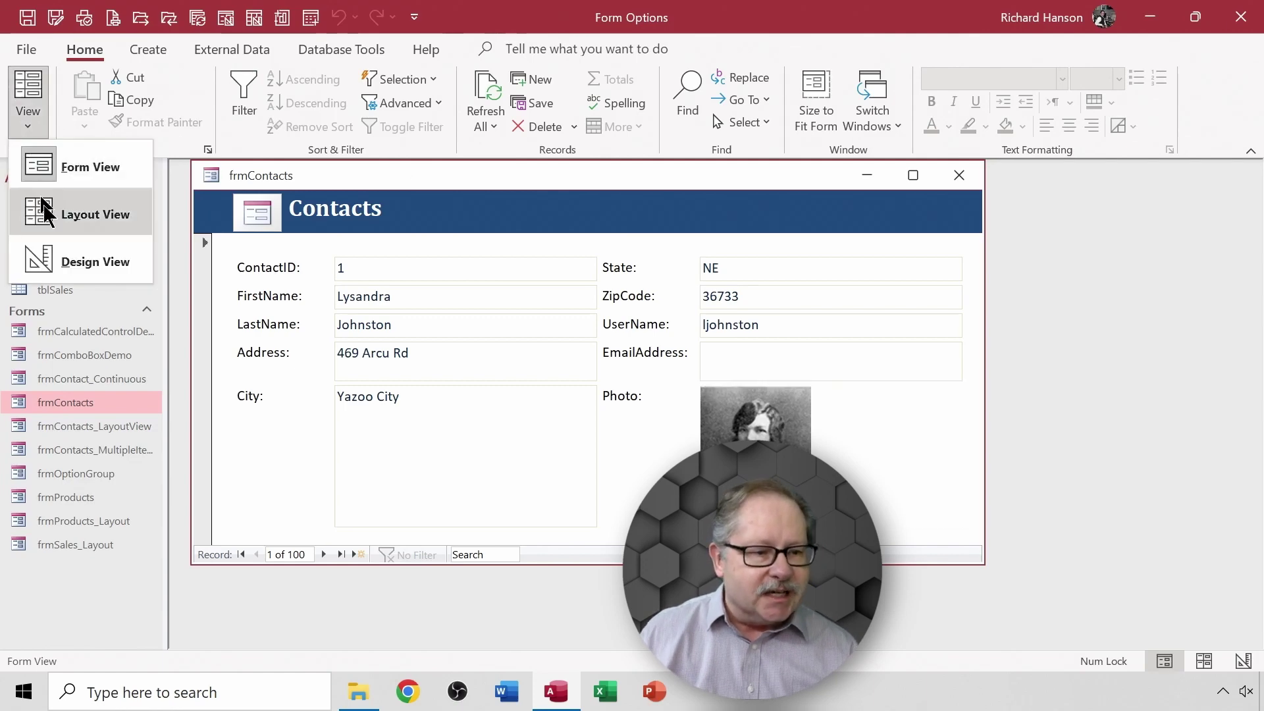
click(66, 260)
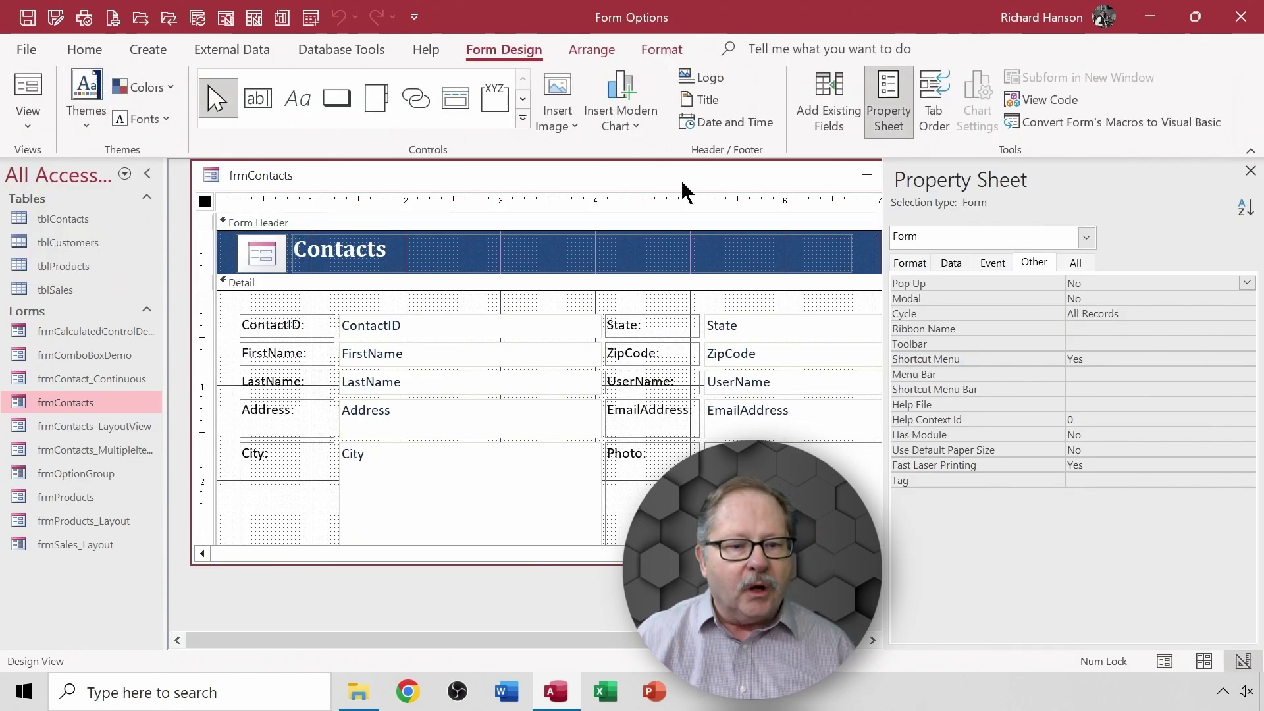
click(343, 108)
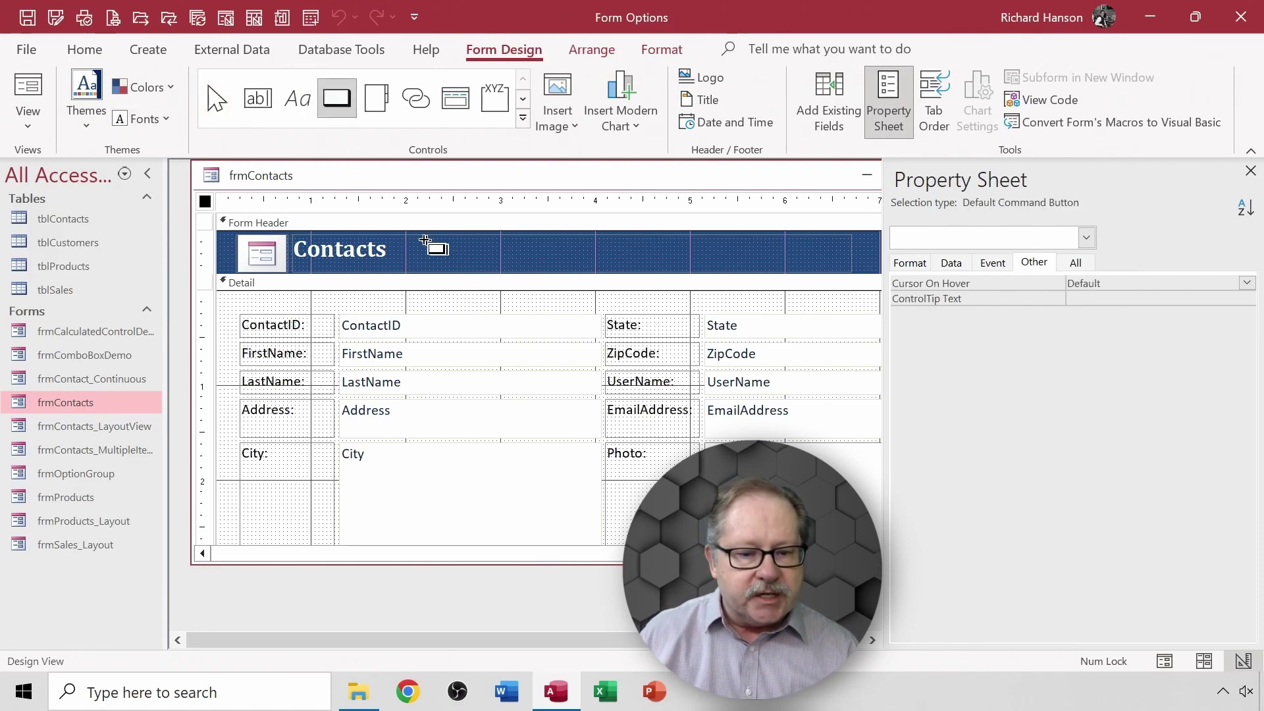
- Place a button in the form header with the Form Operations > Close Form action
click(424, 240)
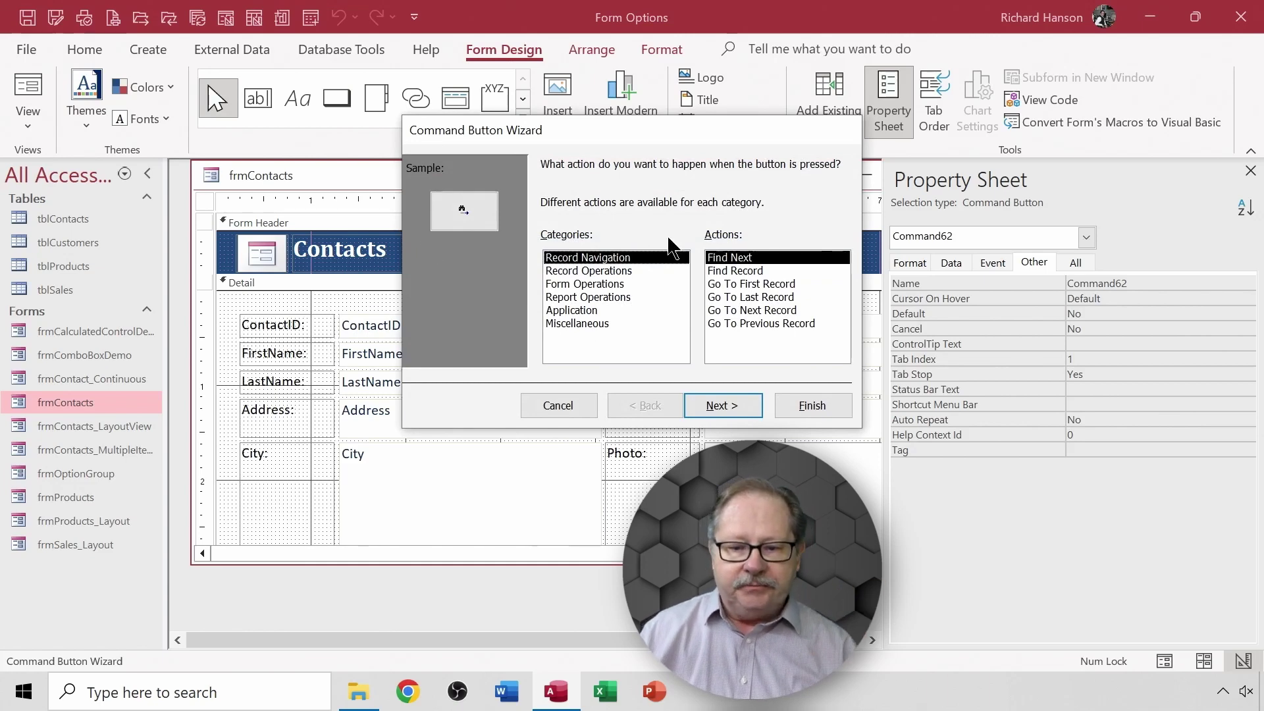
click(560, 311)
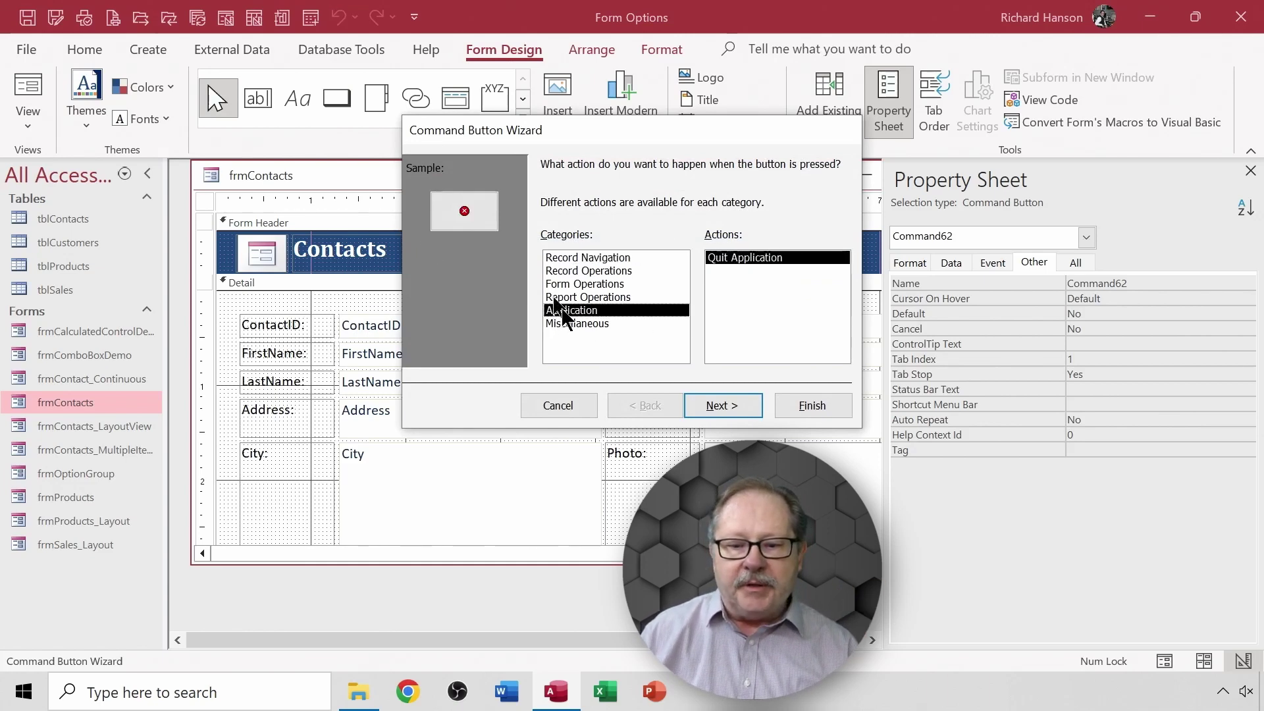
click(588, 284)
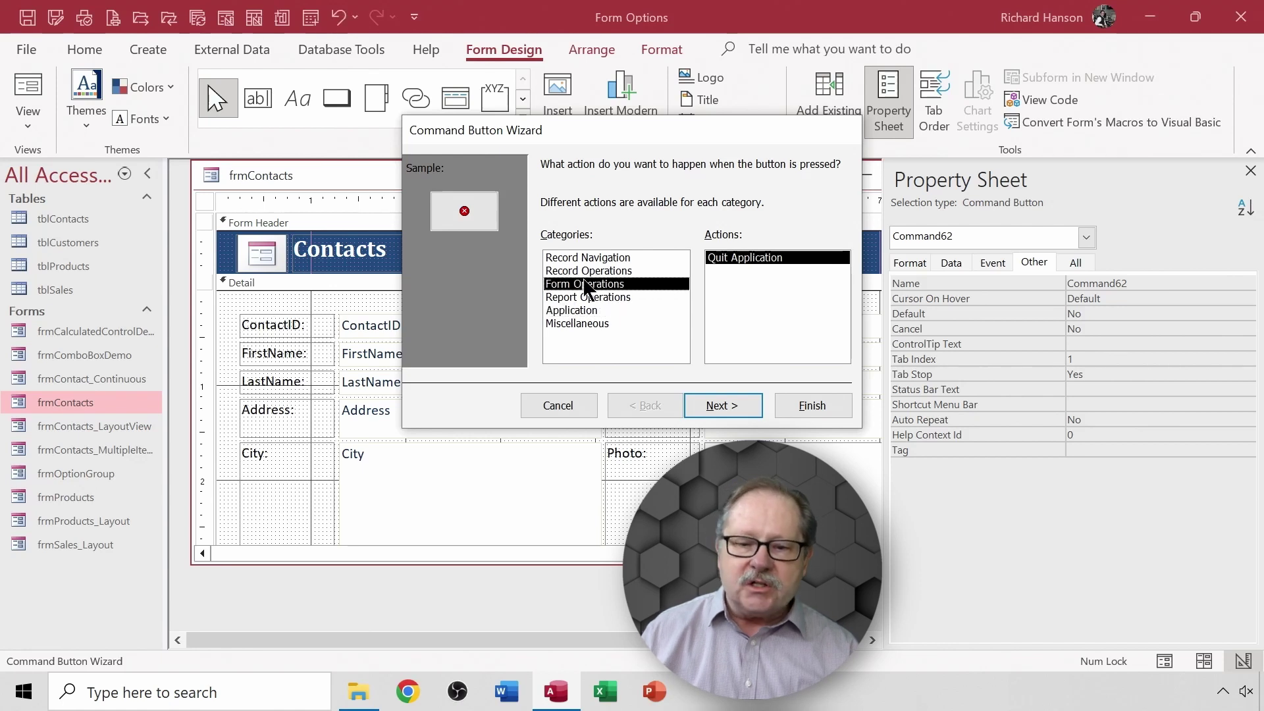
click(734, 270)
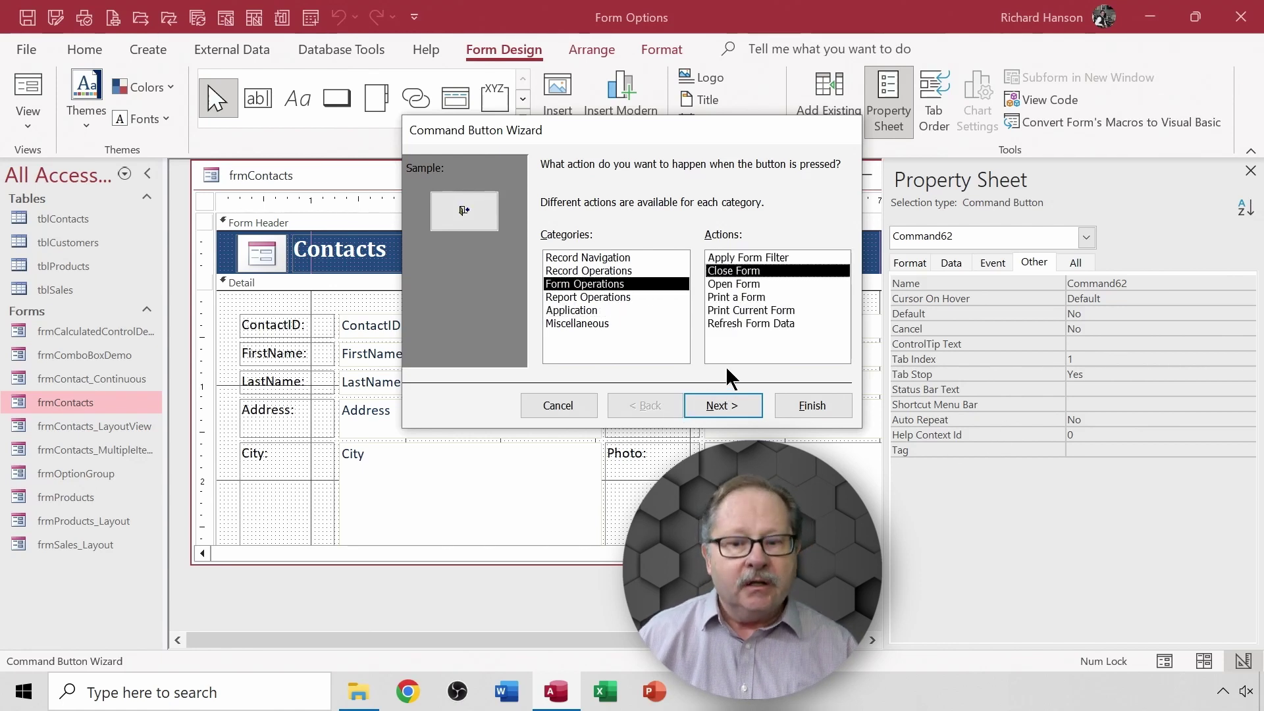
click(727, 409)
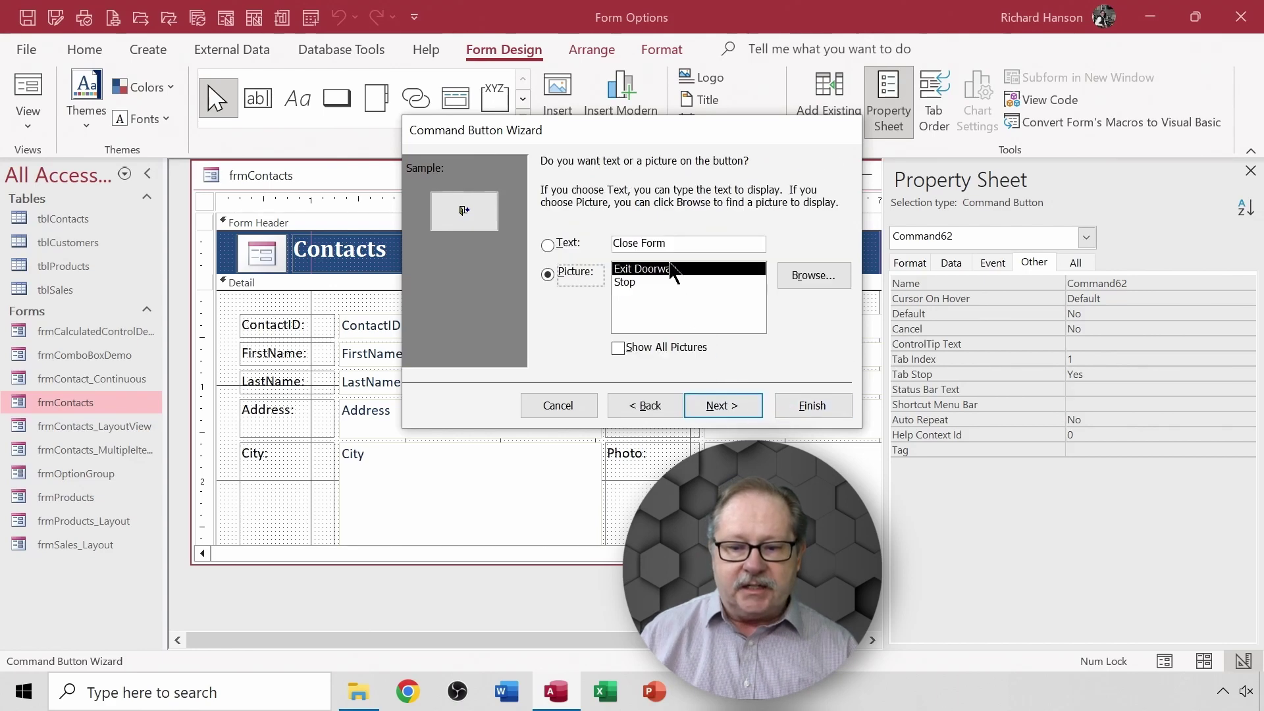
- Show the text 'Close Form' on the button and finish the Command Button Wizard
click(548, 245)
drag(678, 244, 613, 244)
click(550, 276)
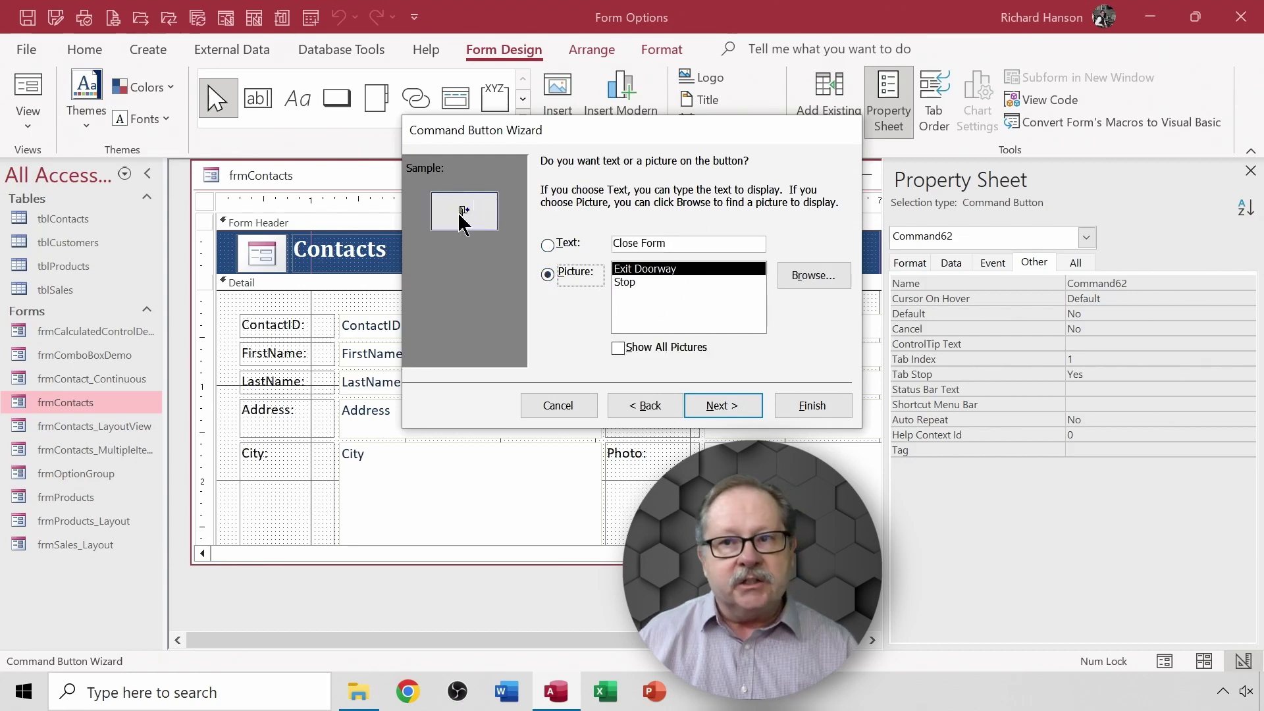
click(547, 246)
key(Tab)
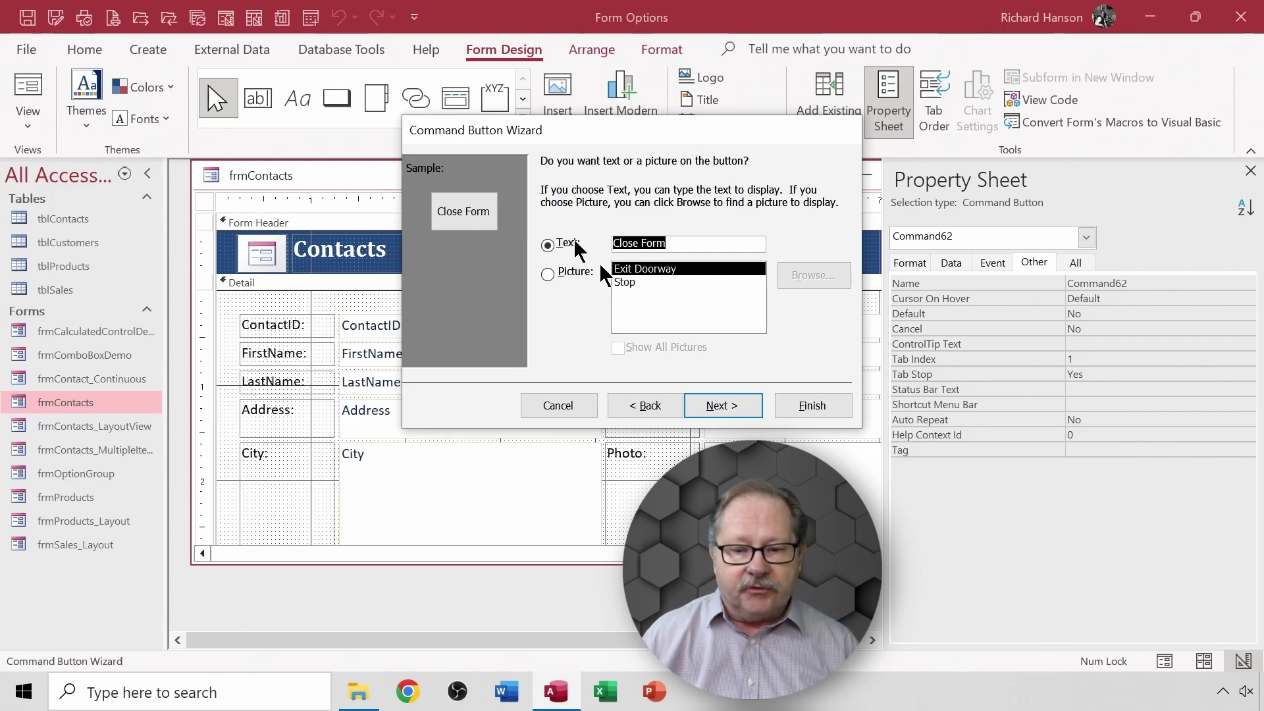
click(714, 407)
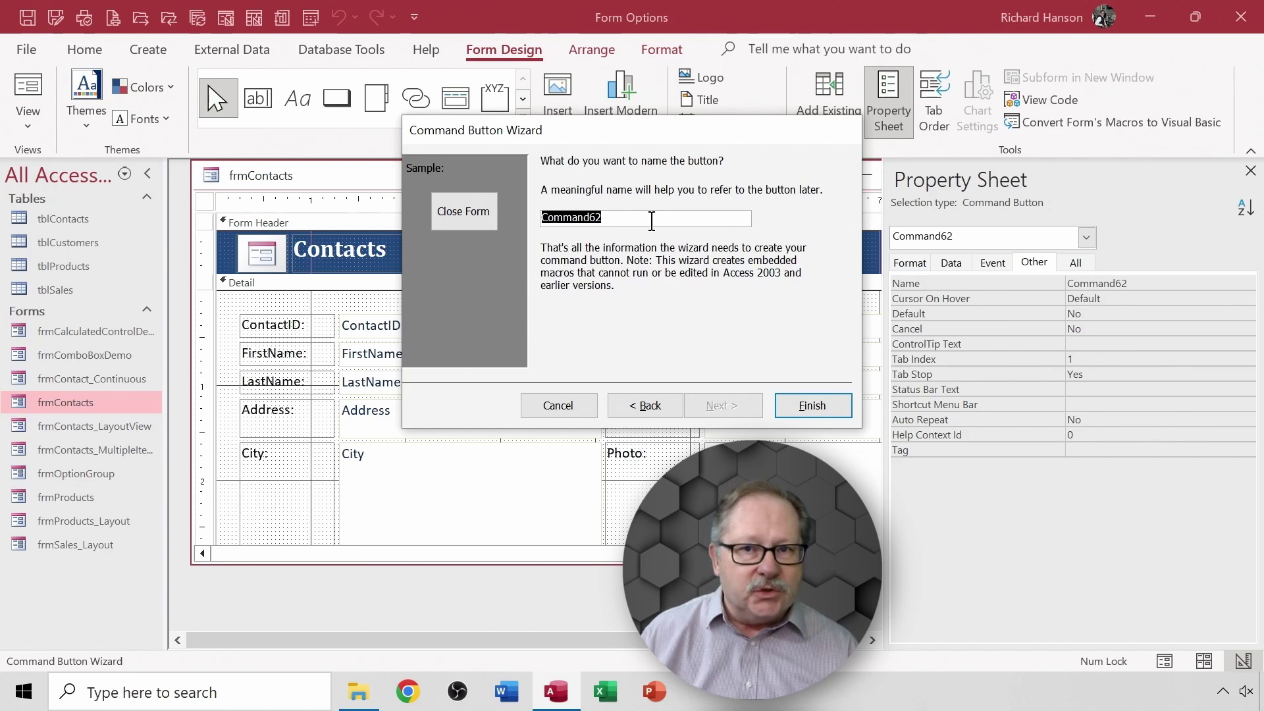
click(813, 406)
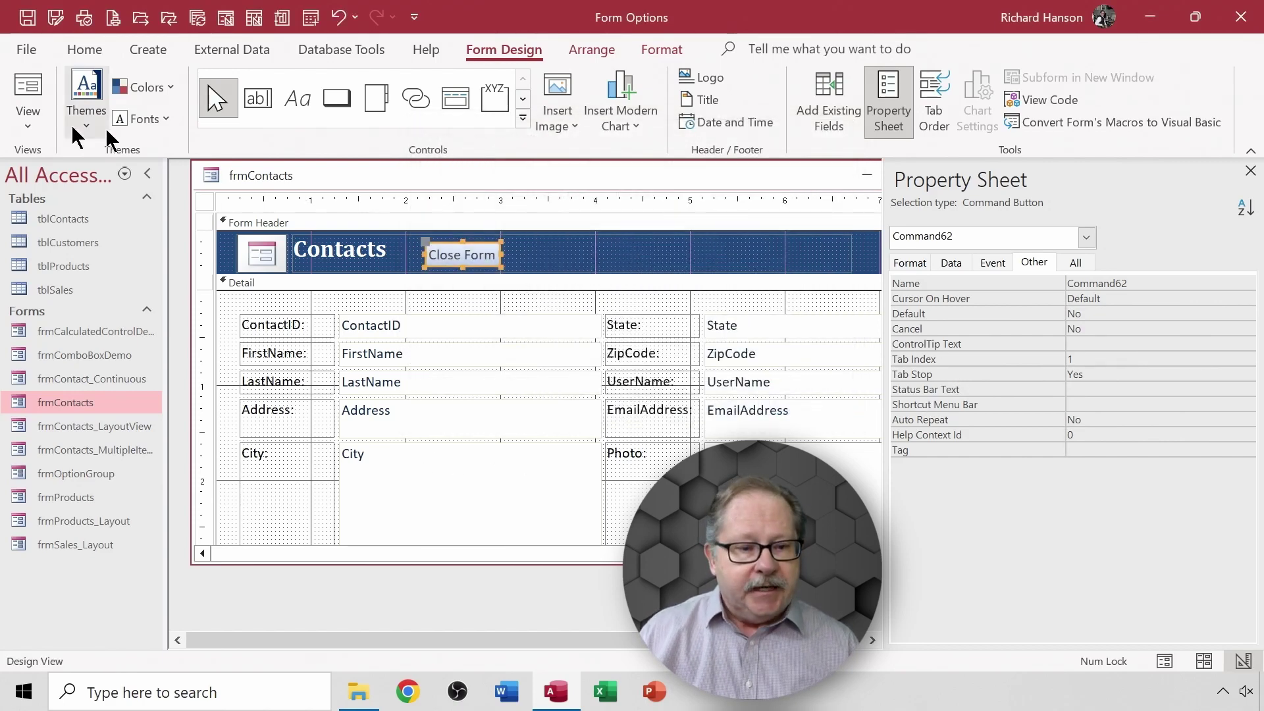
- Test the Close Form button in Form View, saving the design changes when asked
click(28, 94)
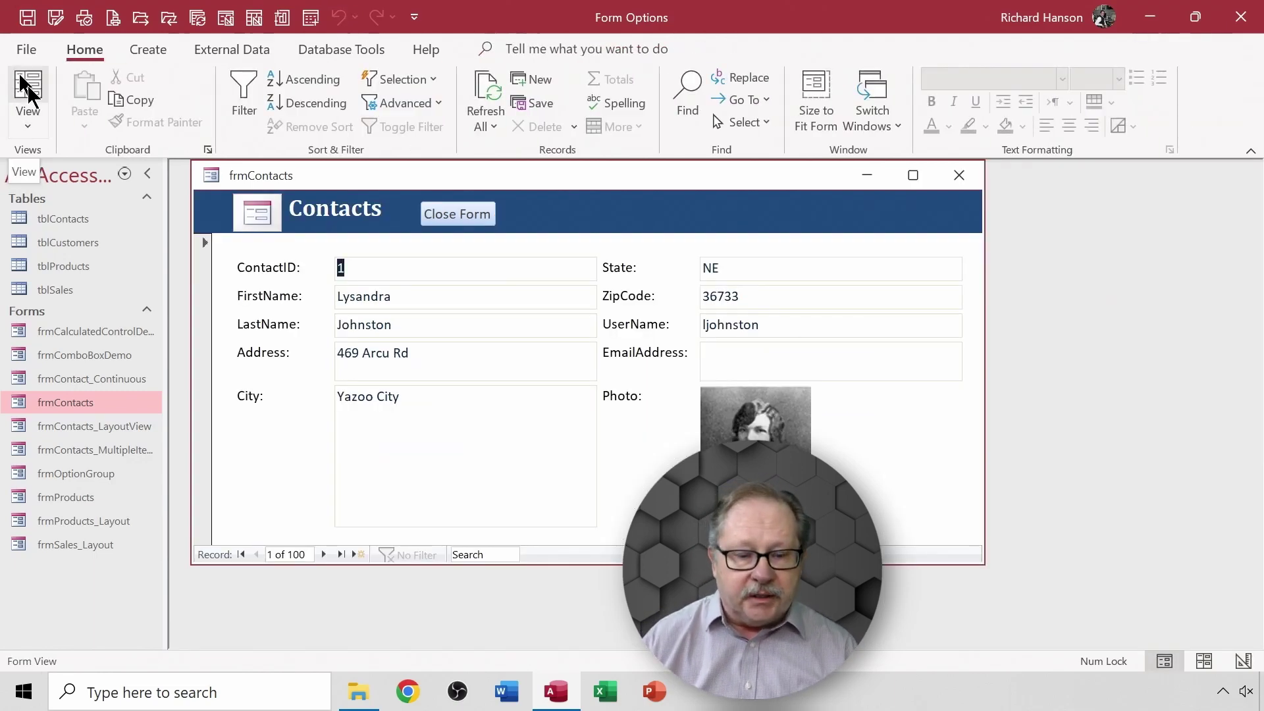
click(454, 216)
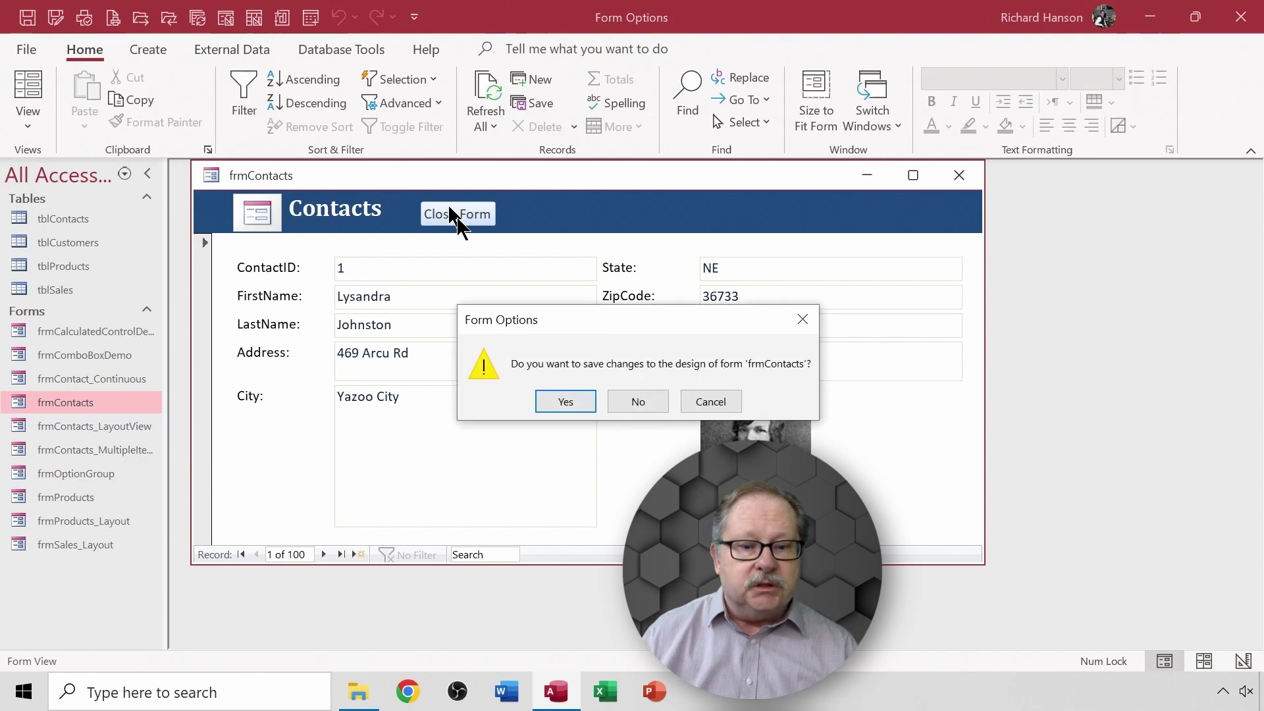
click(562, 401)
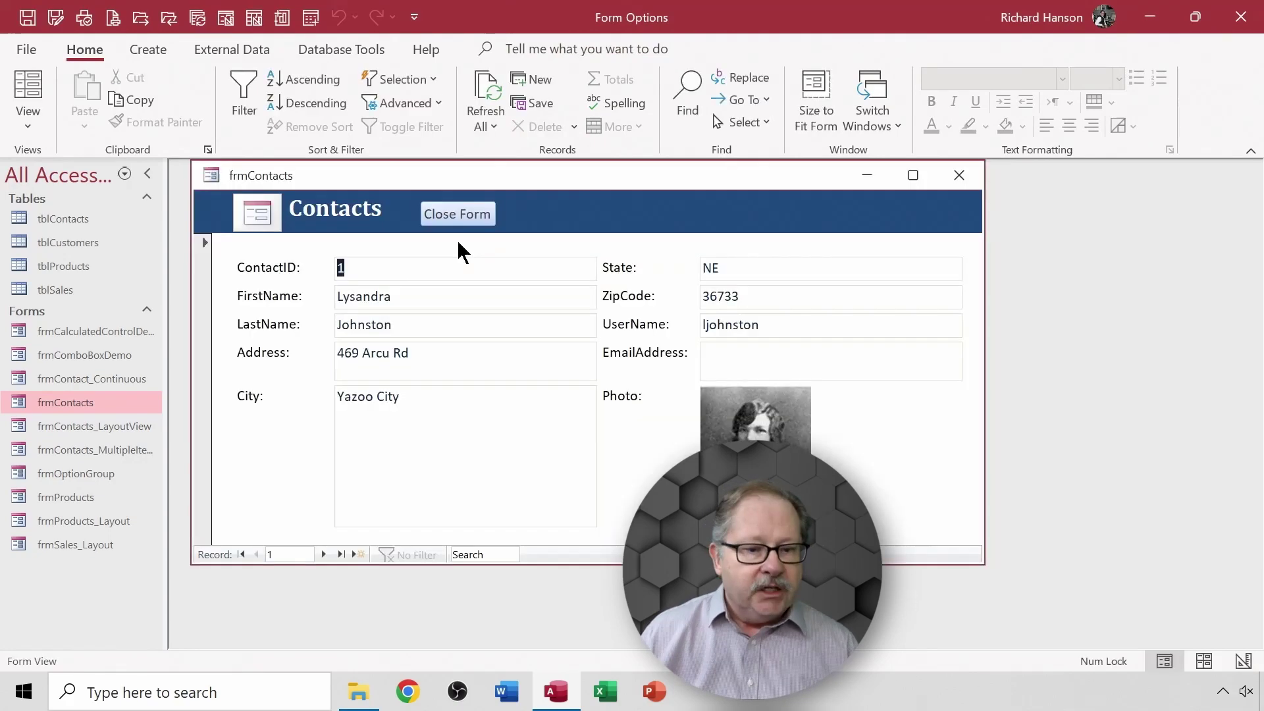
click(458, 214)
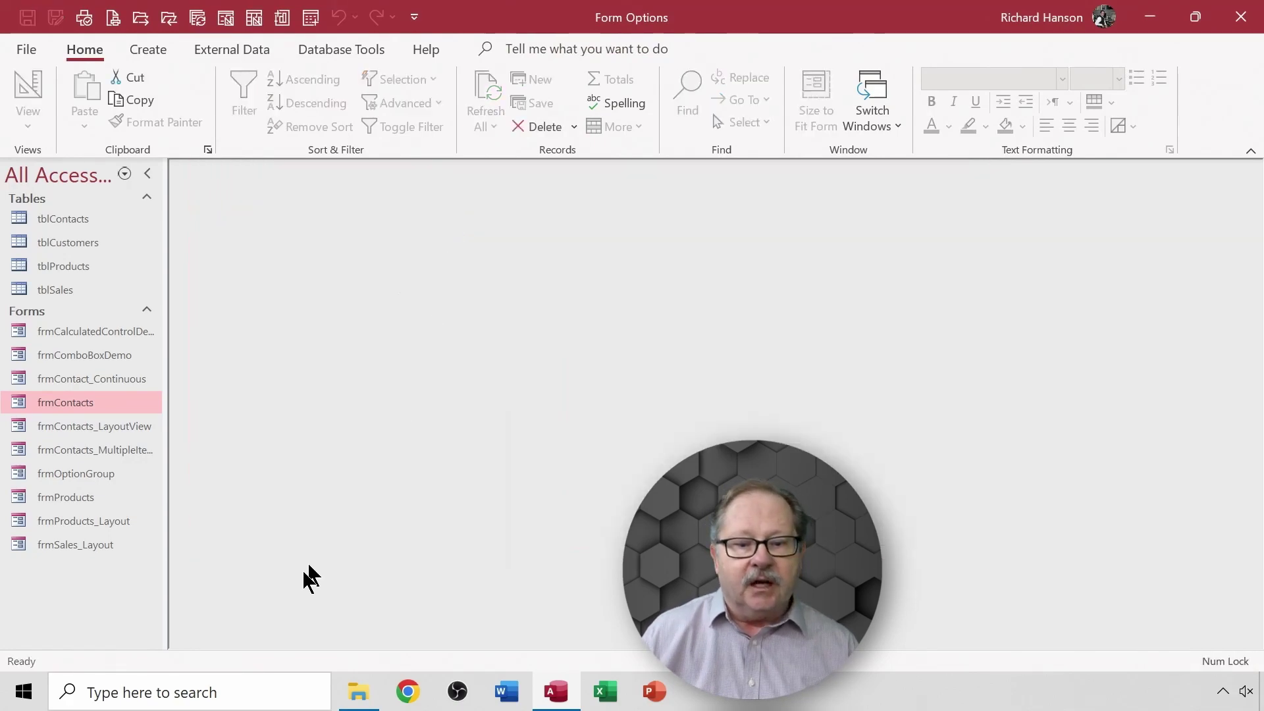
- Reopen frmContacts and enter 'Contacts' in the form's Caption property on the Format tab
double_click(49, 403)
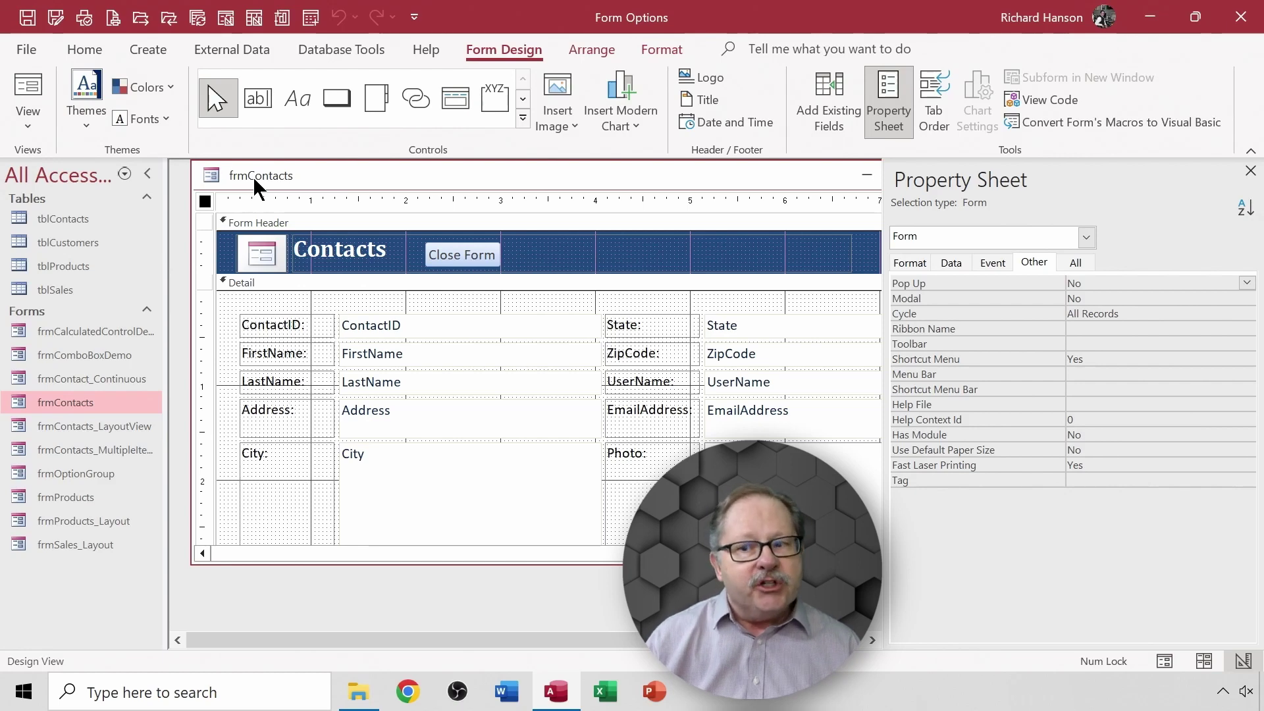
click(911, 267)
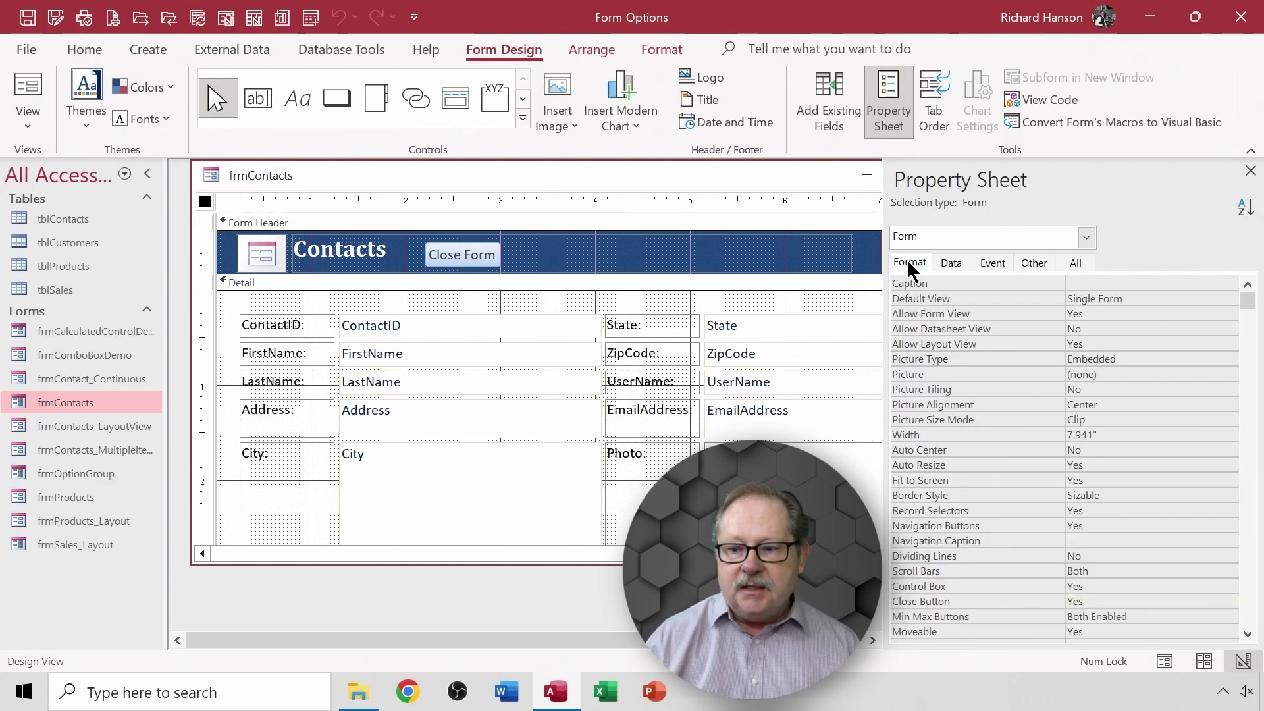
click(1072, 286)
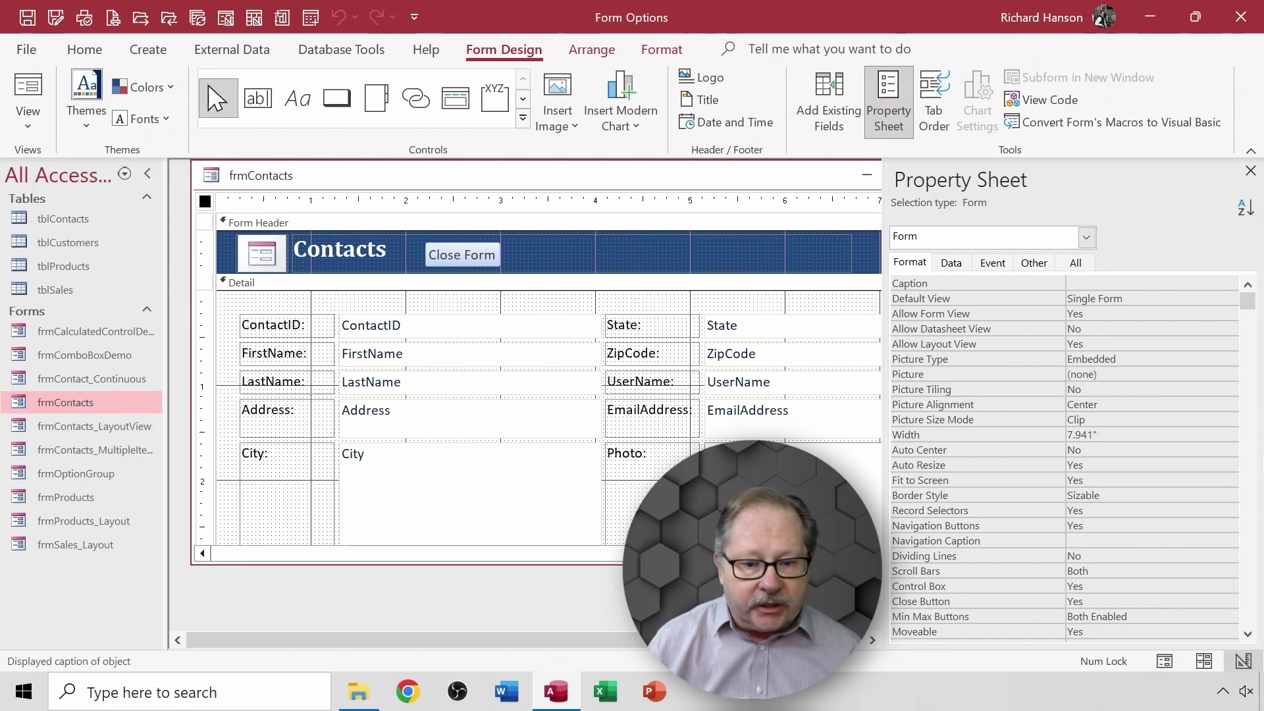
text(Contacts)
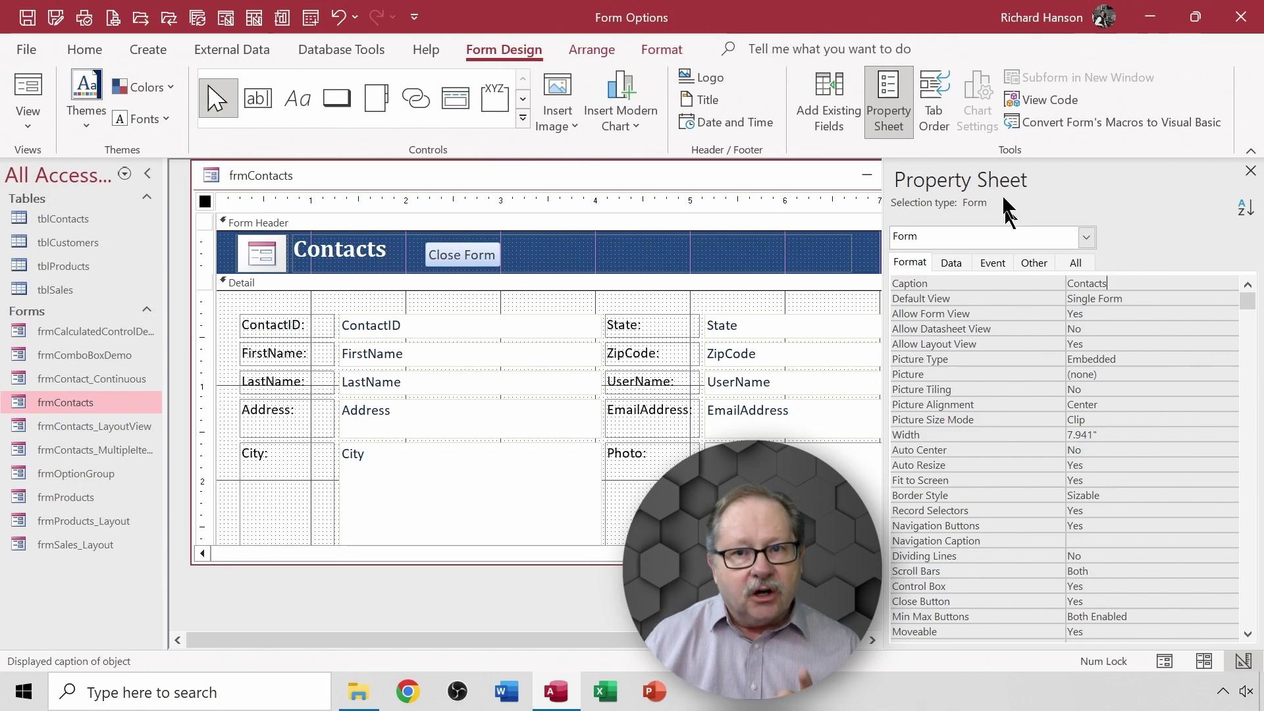
- Set the form's Allow Layout View property to No, leaving only Form View allowed
click(1131, 301)
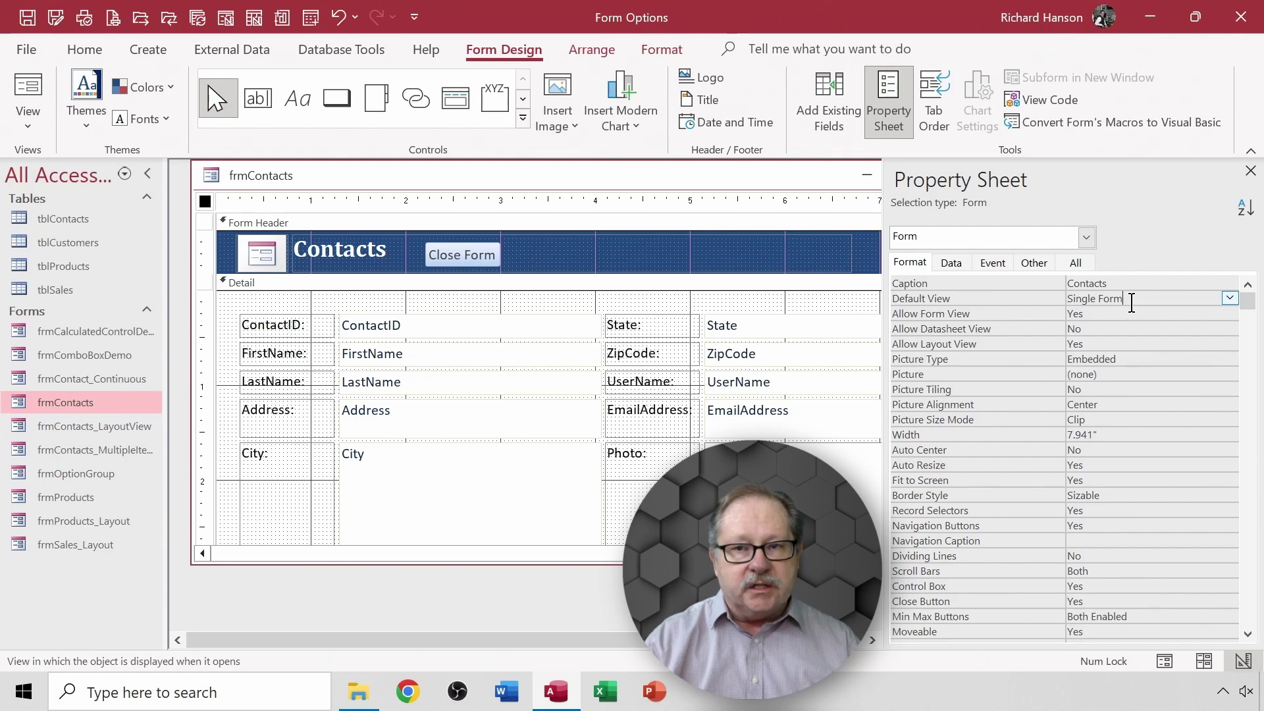
click(1091, 329)
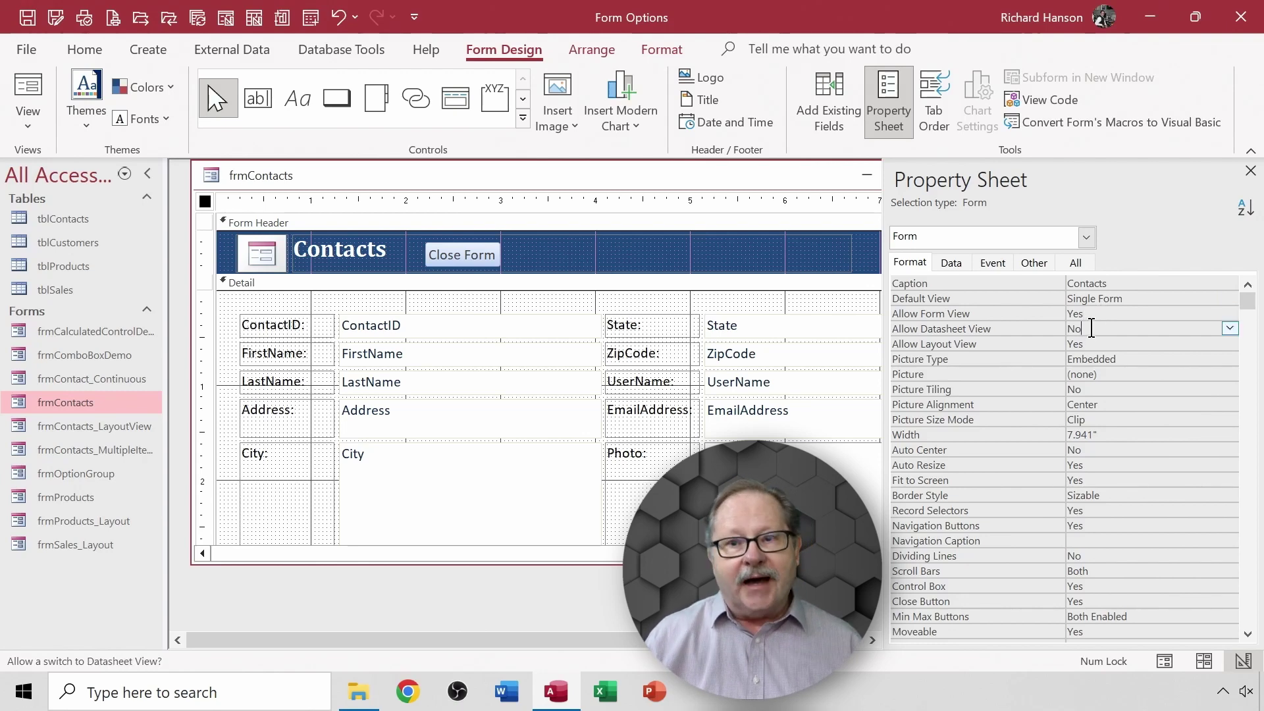
click(1117, 343)
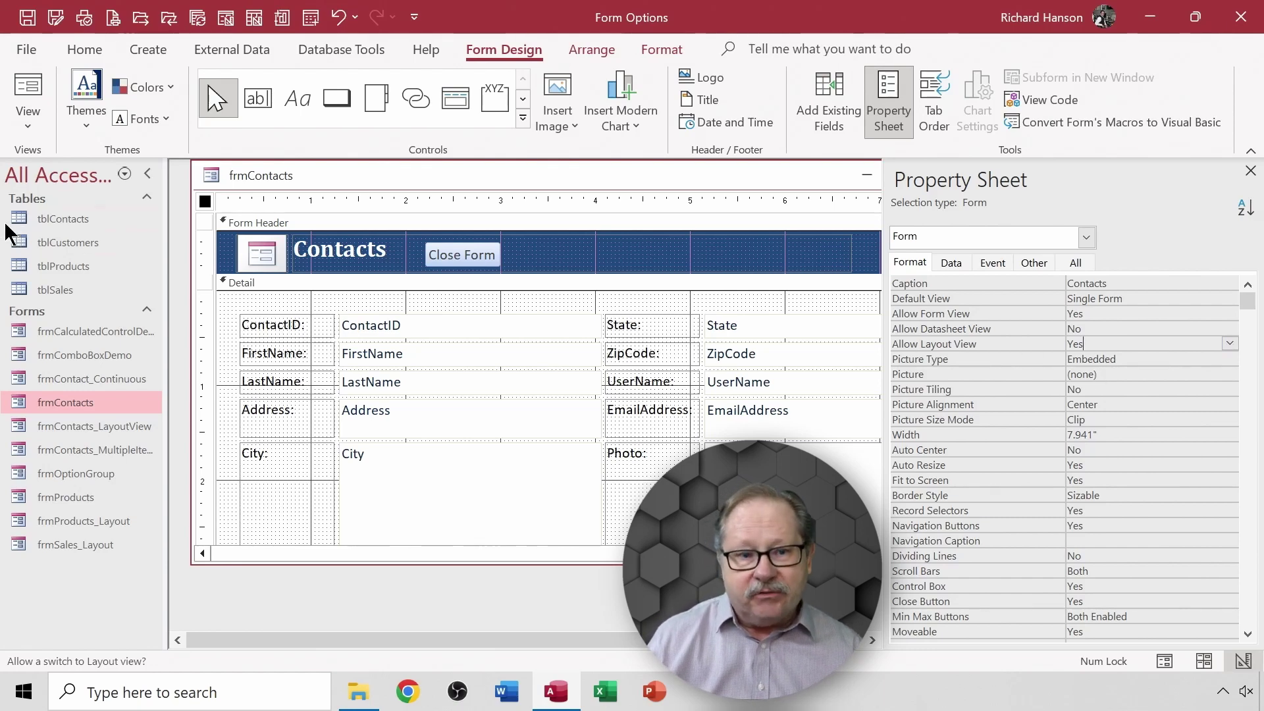
click(29, 123)
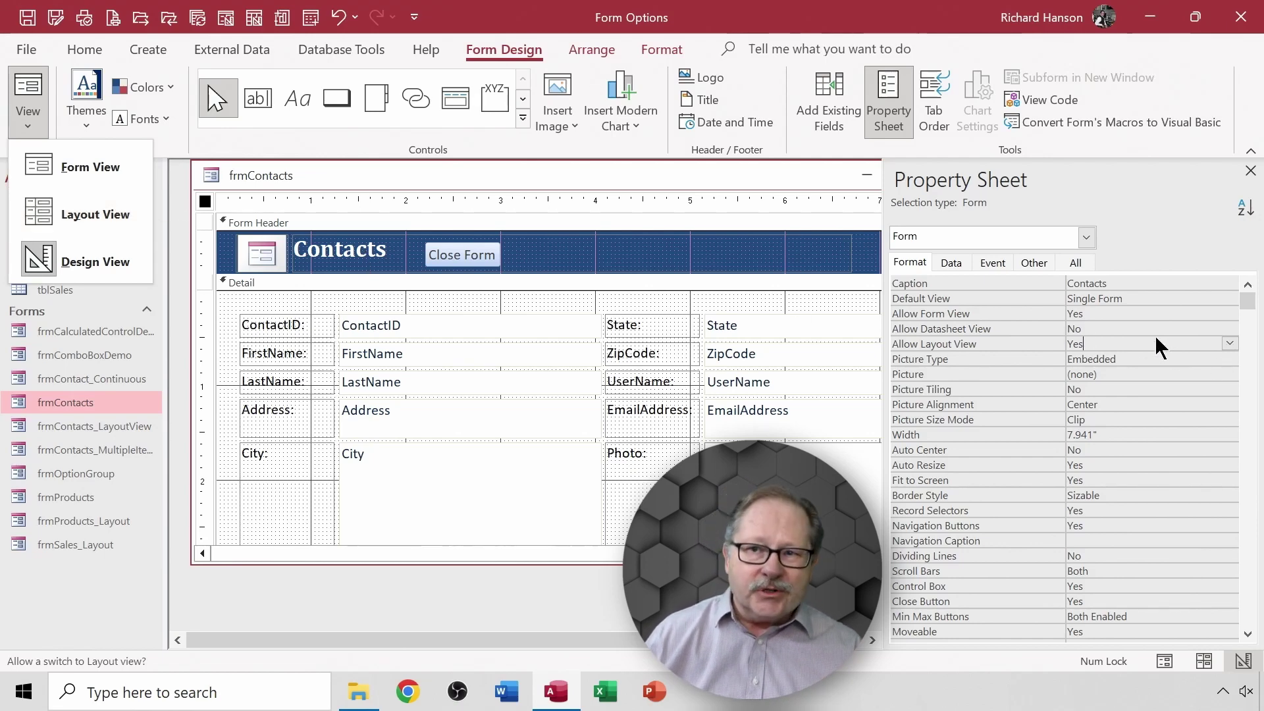
click(1228, 342)
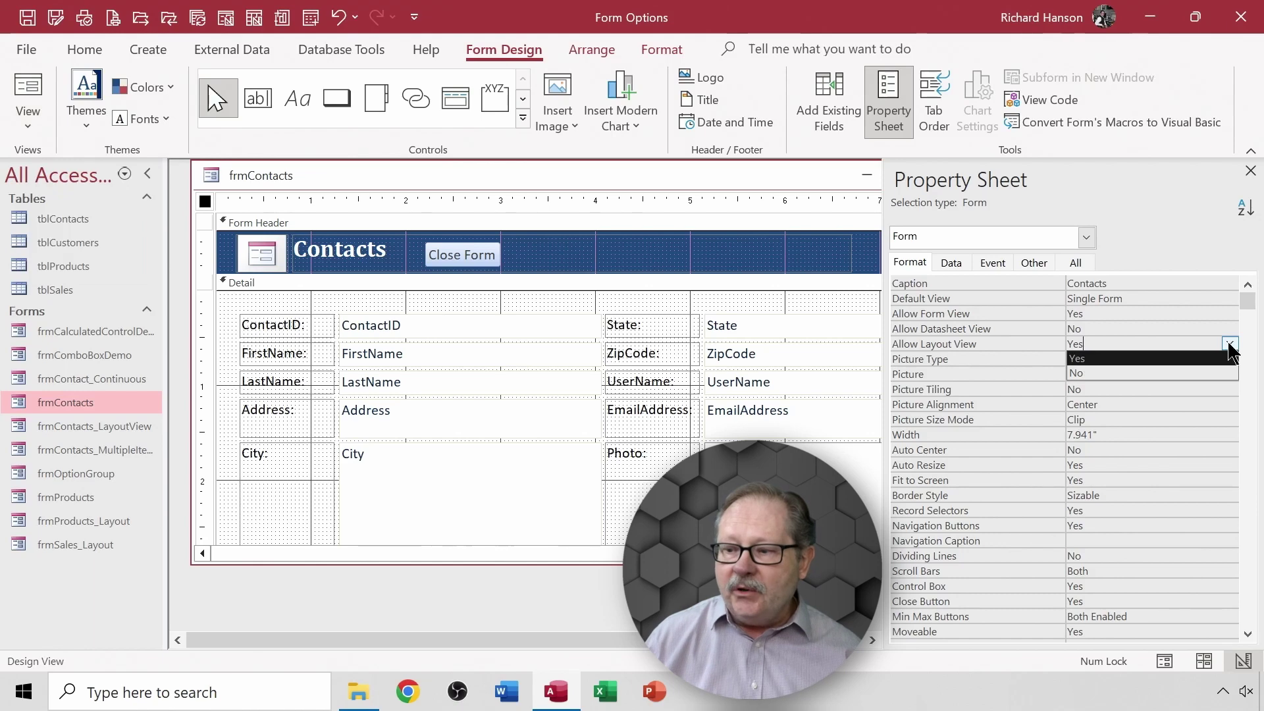
click(1184, 373)
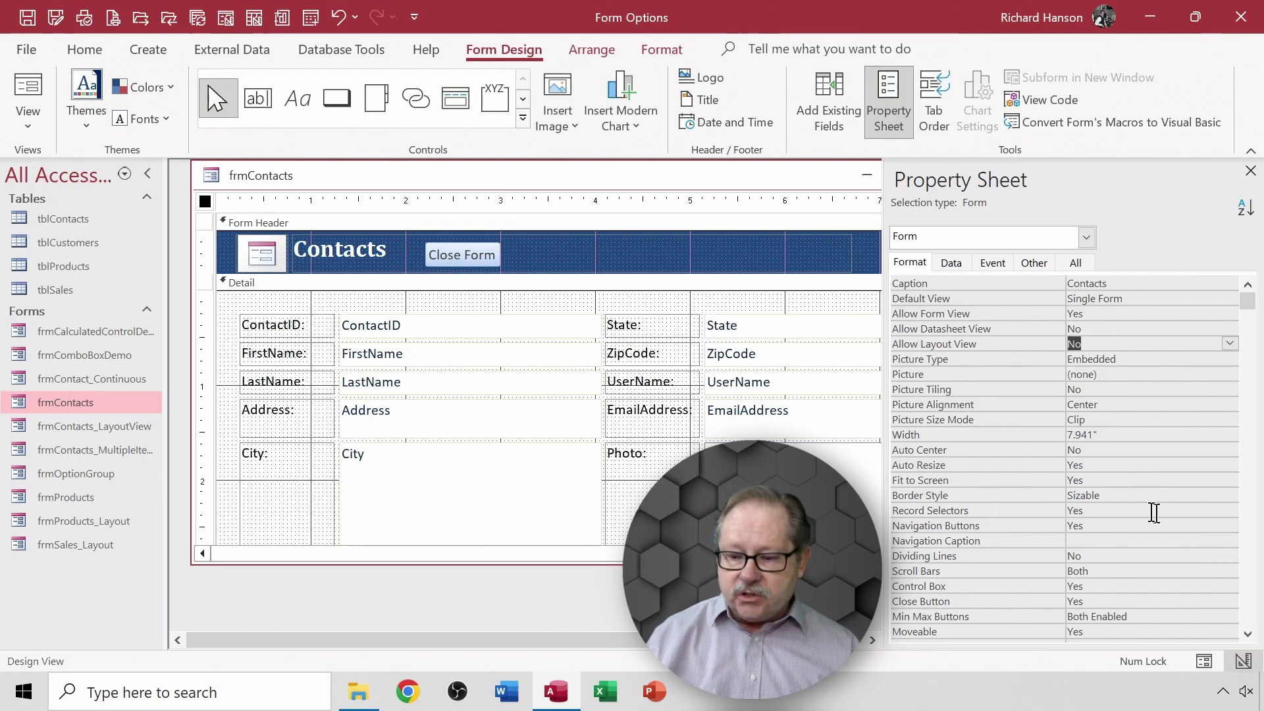
click(1101, 511)
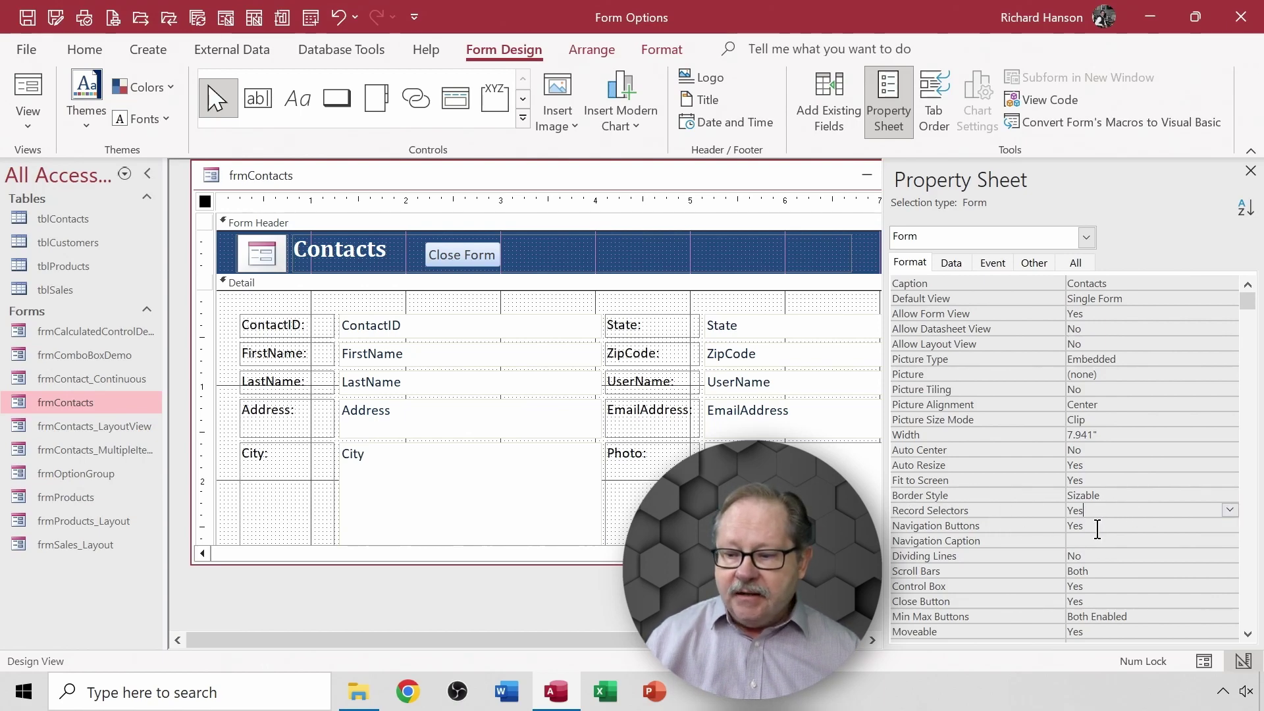
click(1098, 527)
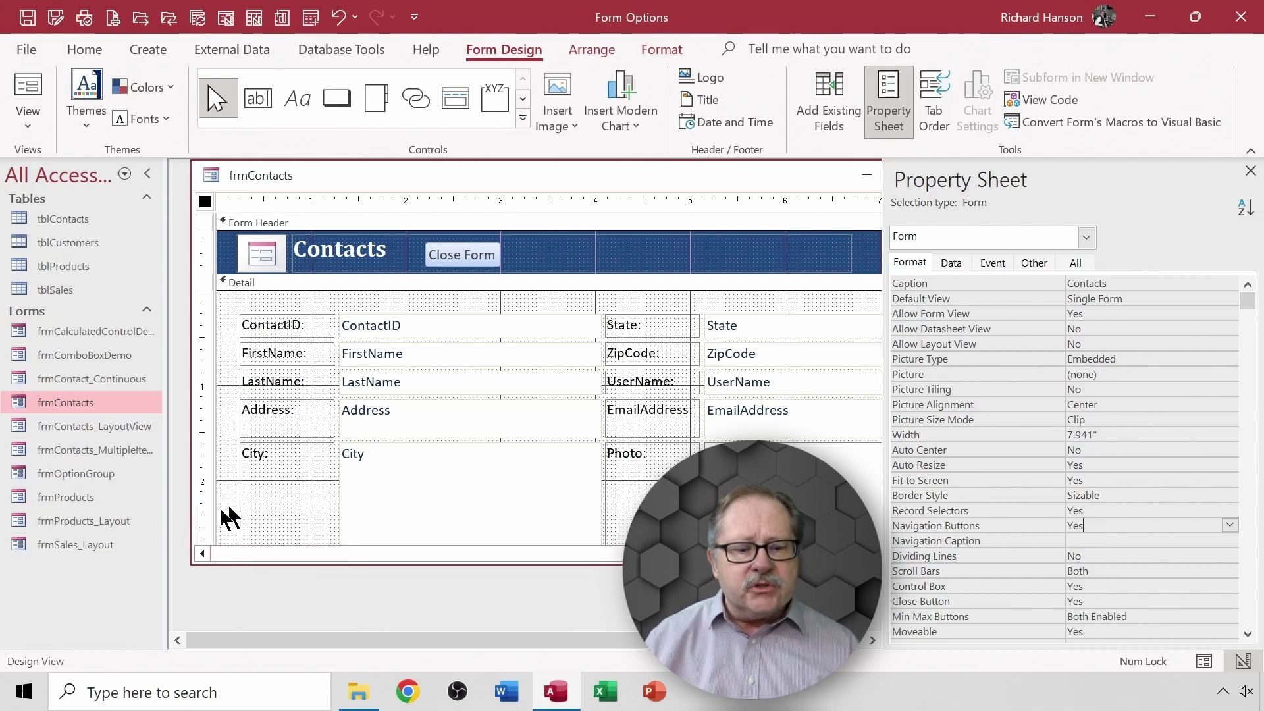
click(29, 91)
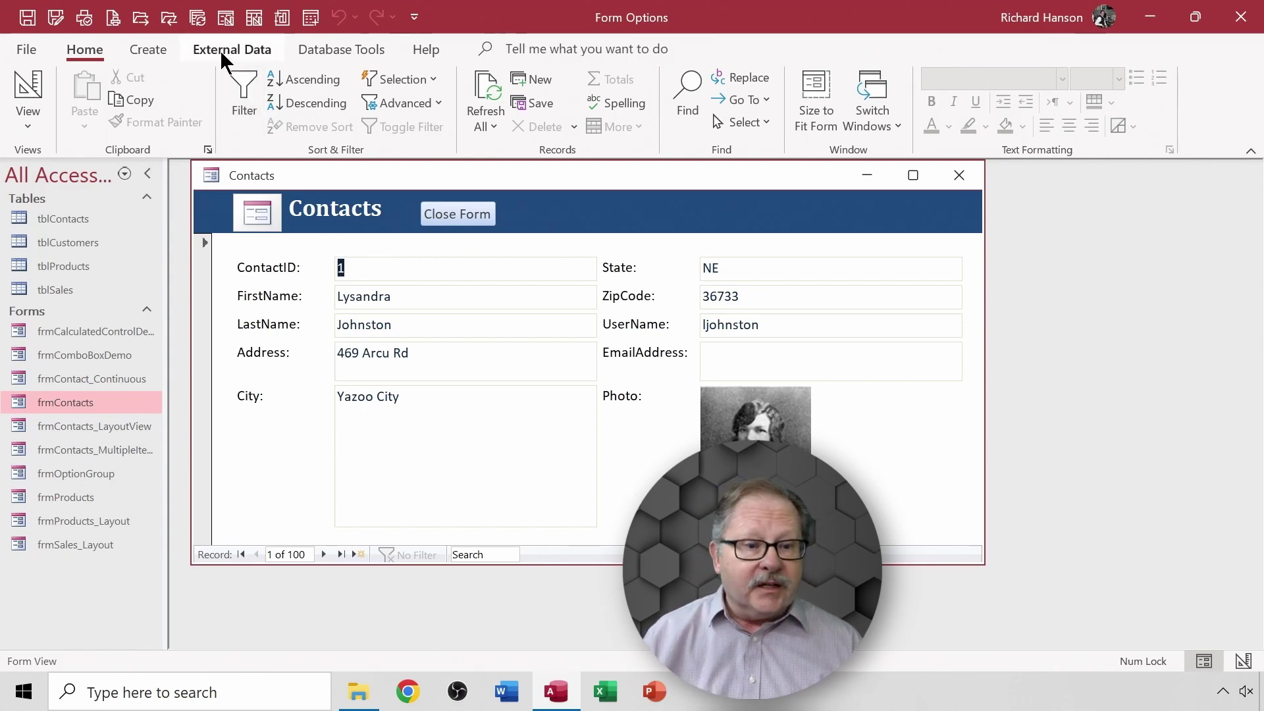
click(27, 92)
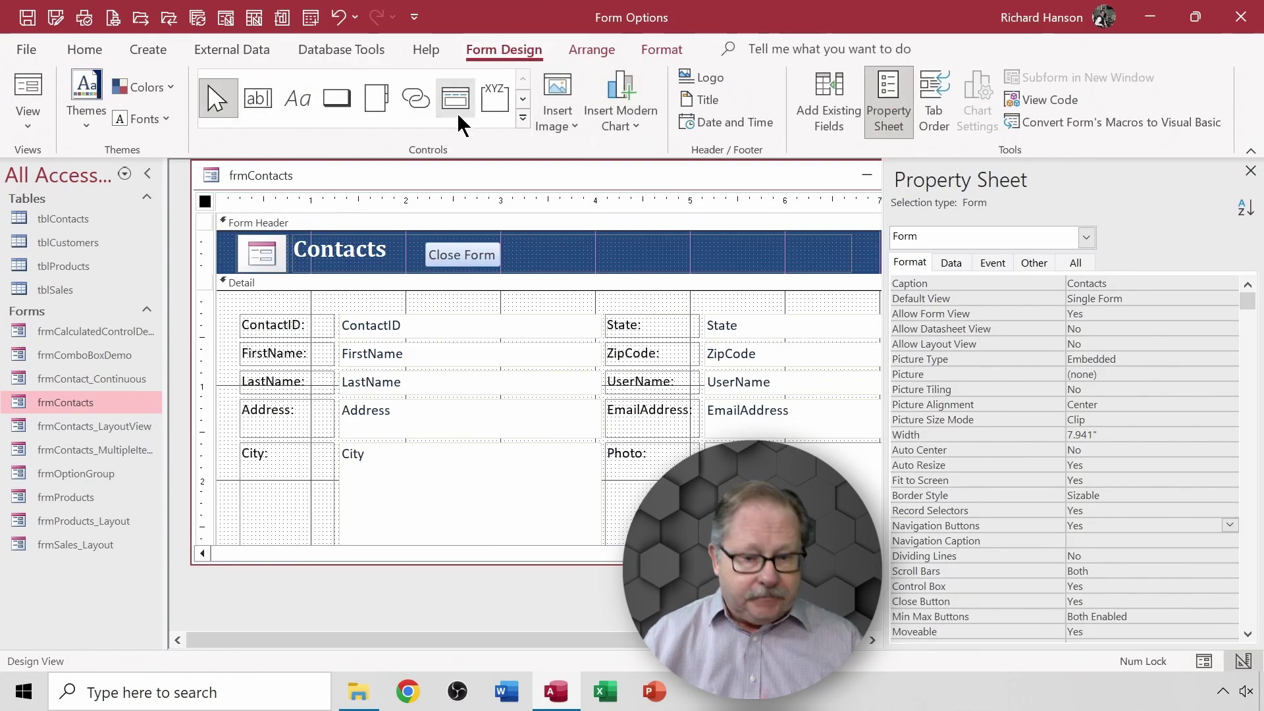
click(342, 96)
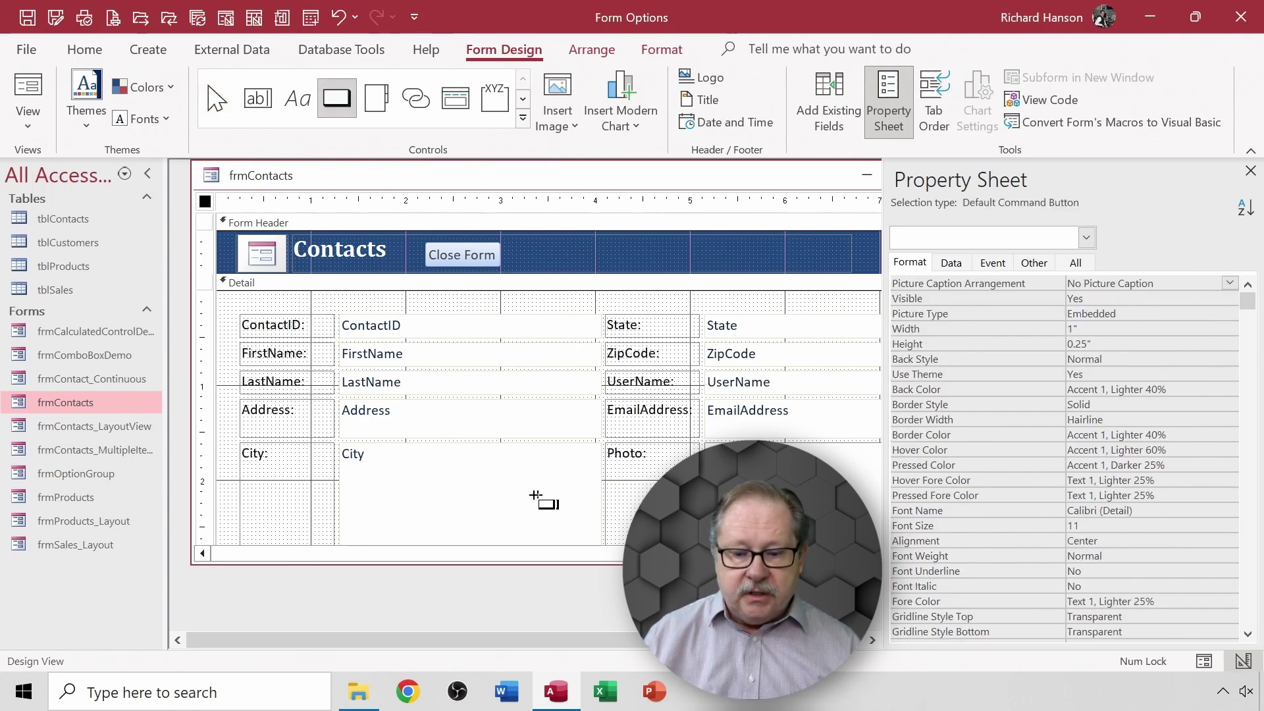
scroll(534, 493, down, 3)
scroll(534, 389, up, 3)
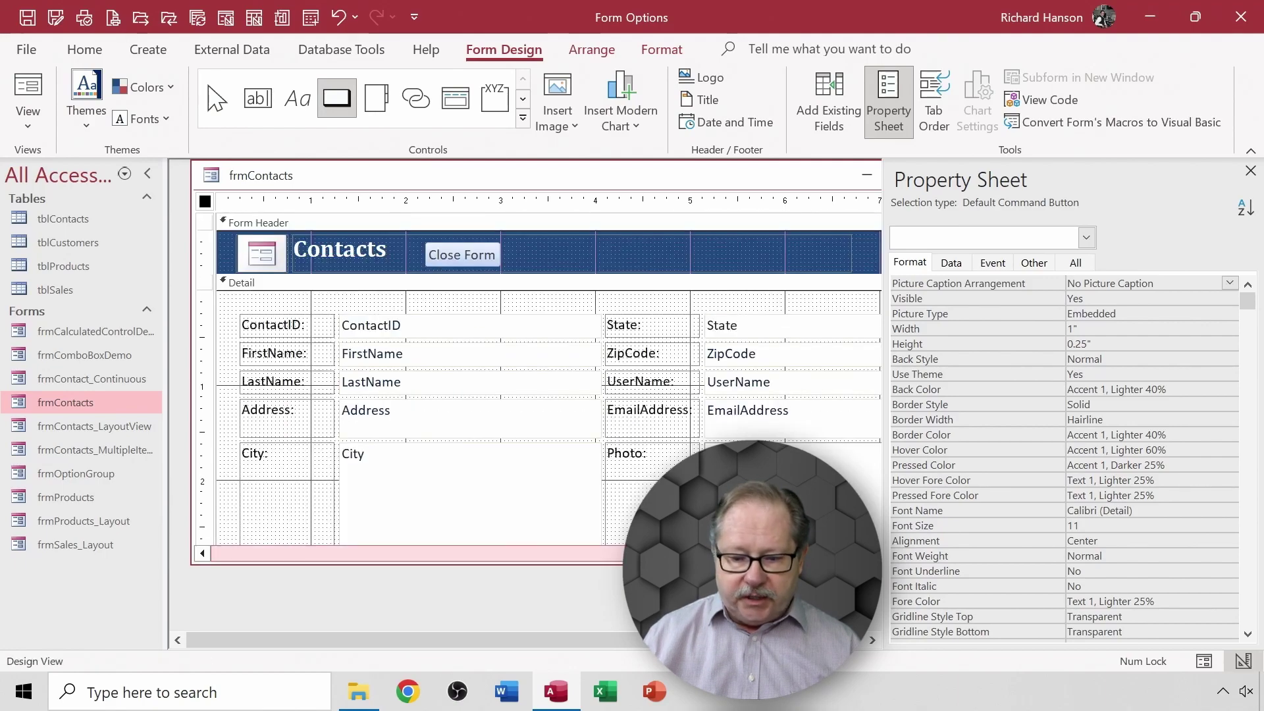
mouse_move(652, 554)
mouse_down()
mouse_move(744, 554)
mouse_move(665, 554)
mouse_up()
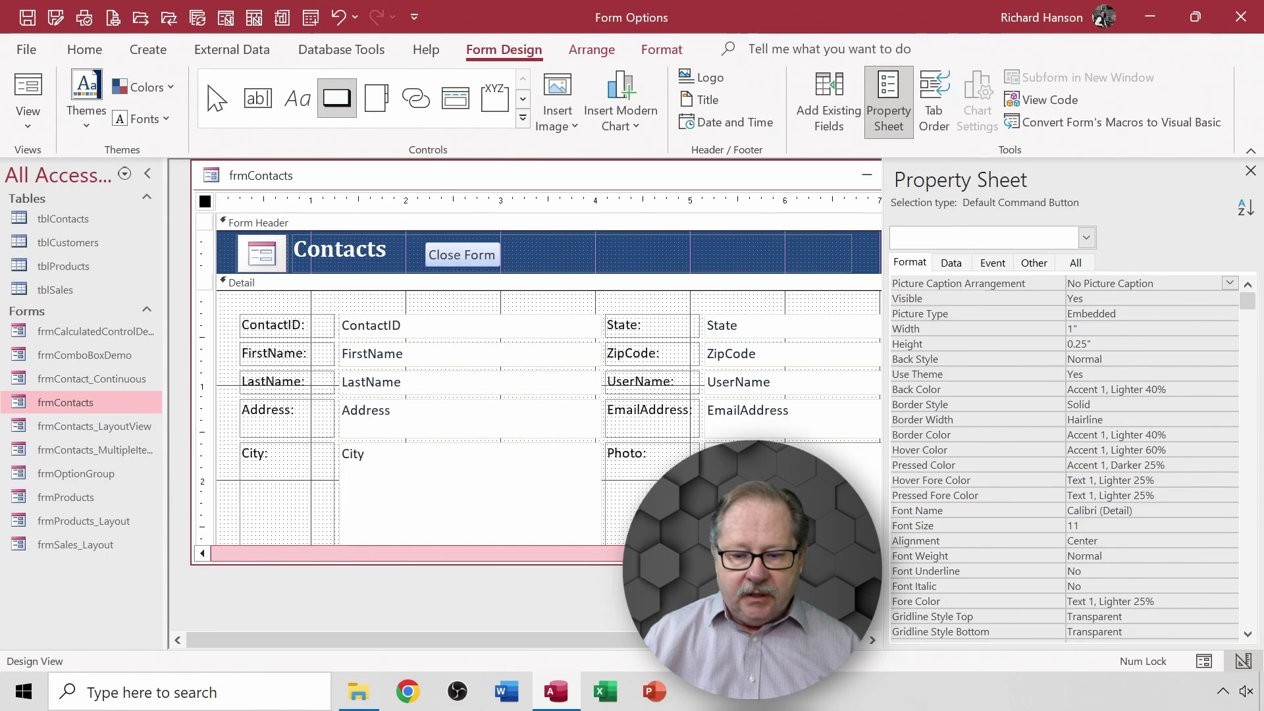
click(249, 485)
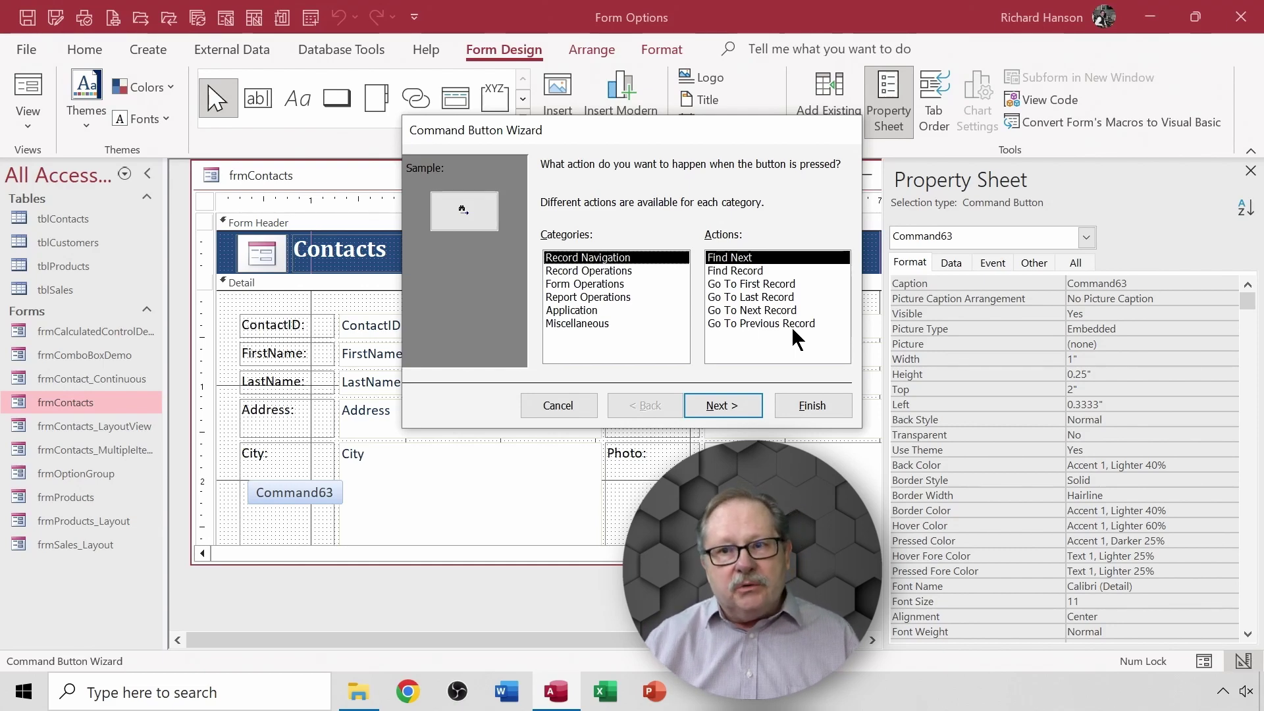
click(558, 405)
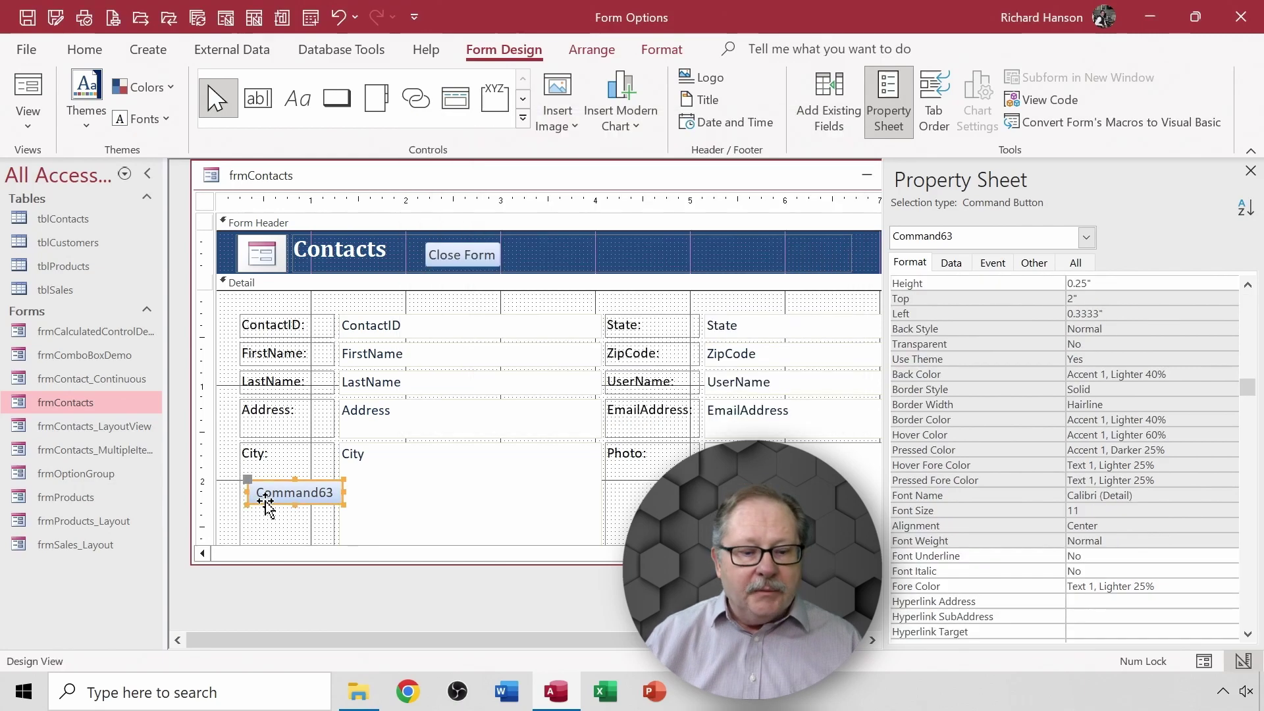
key(Delete)
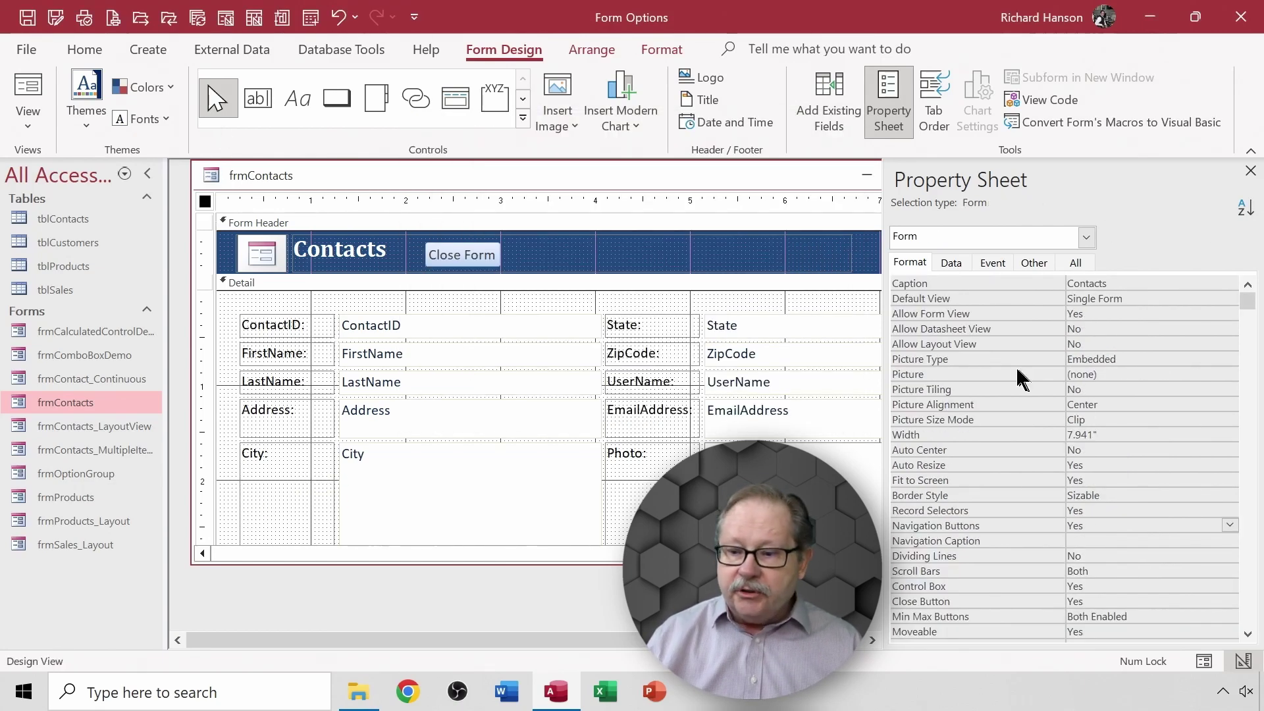
scroll(1015, 496, down, 1)
scroll(963, 567, down, 2)
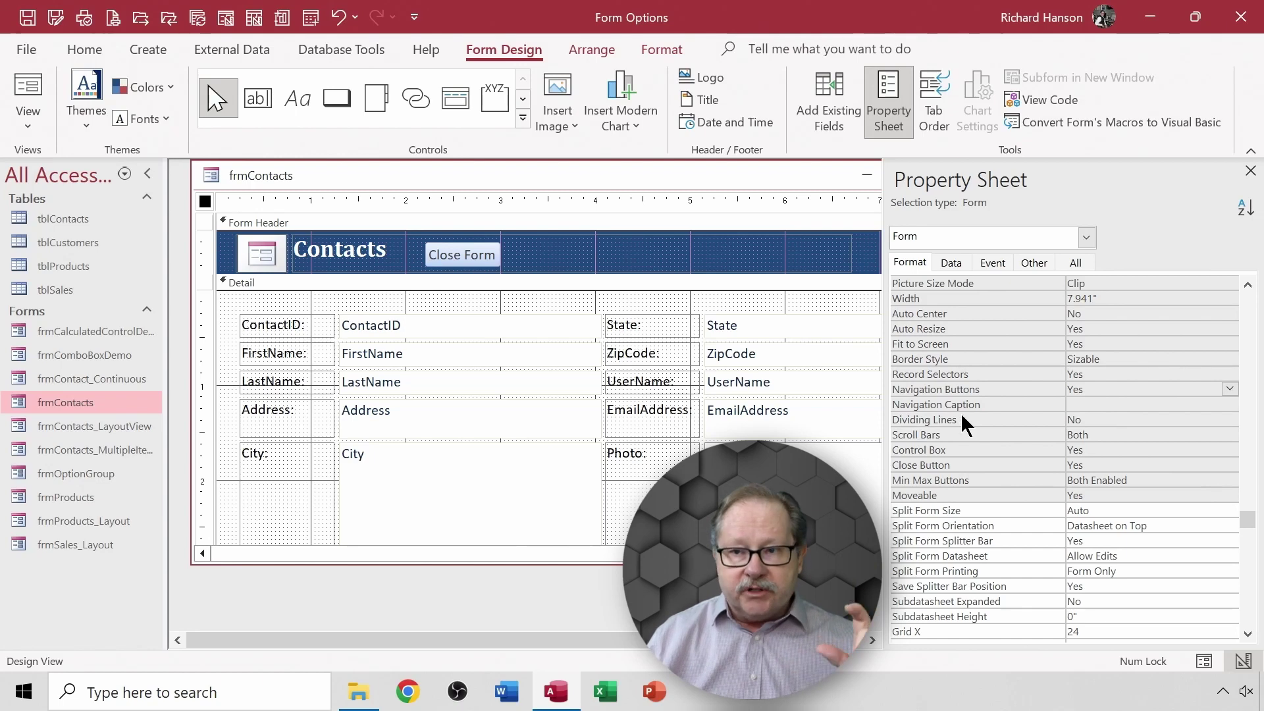
scroll(1196, 358, up, 3)
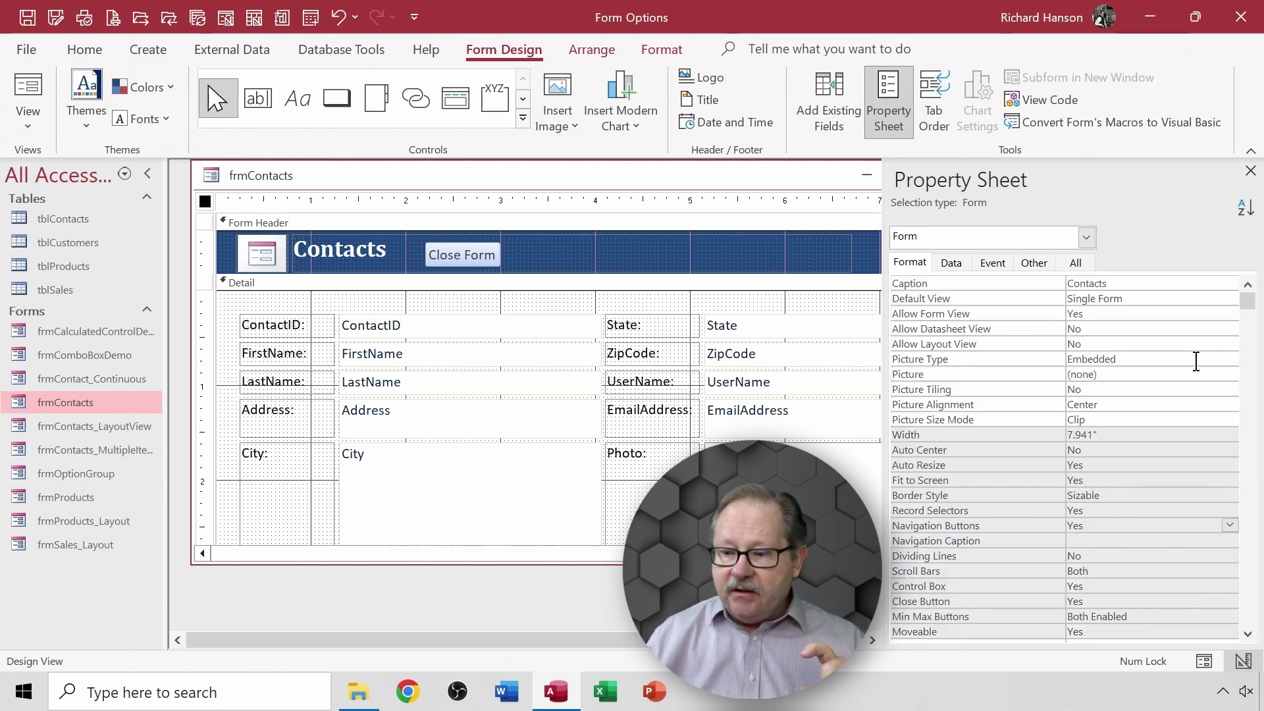
click(1135, 301)
click(1231, 298)
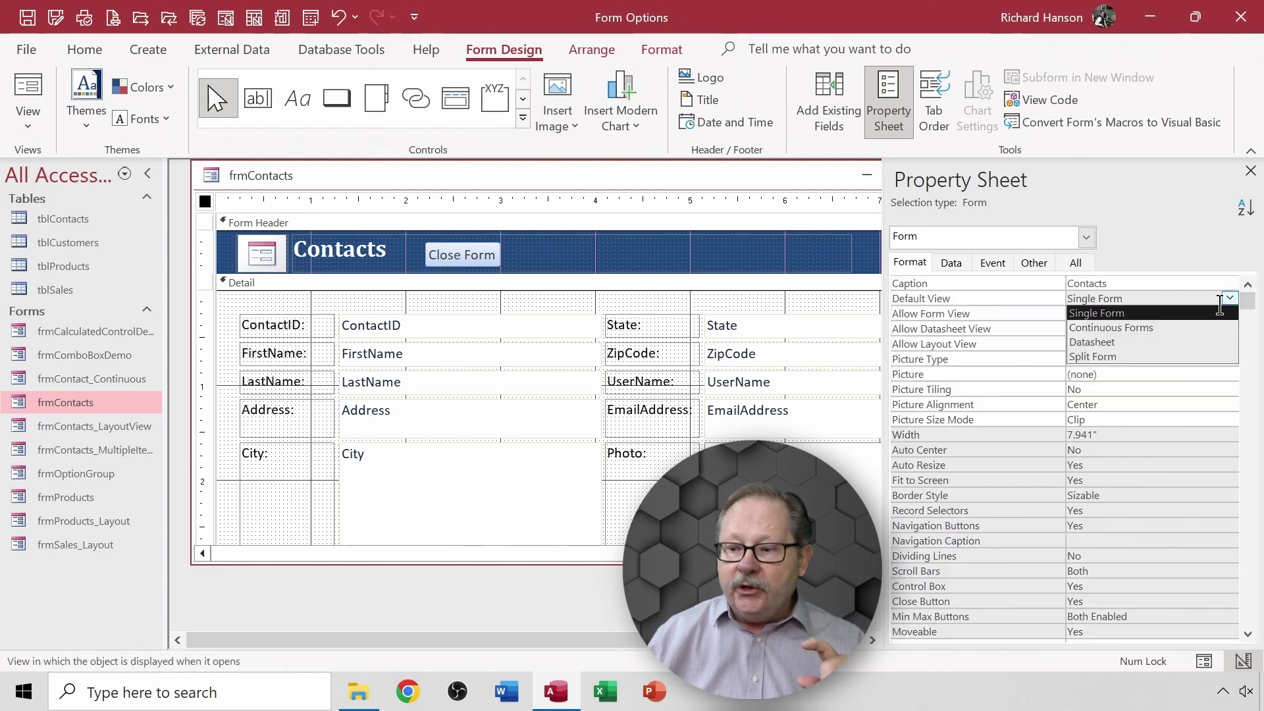
key(Down)
key(Down)
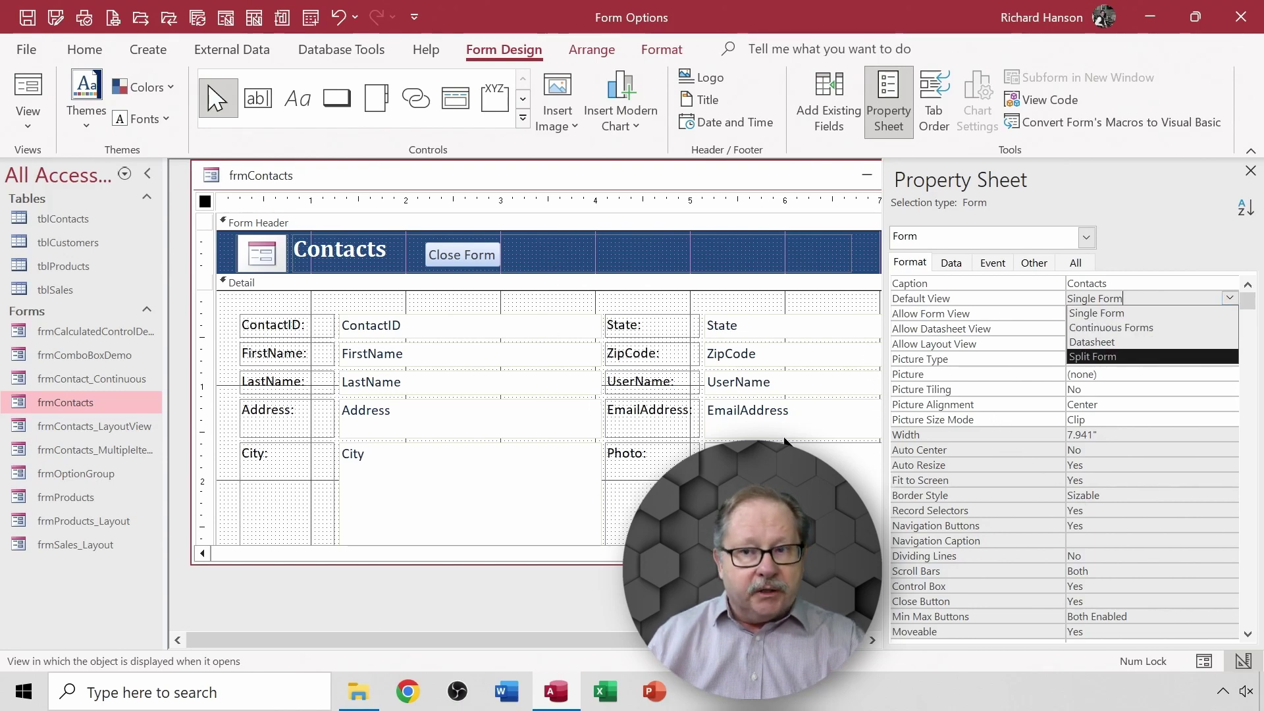
scroll(259, 483, down, 3)
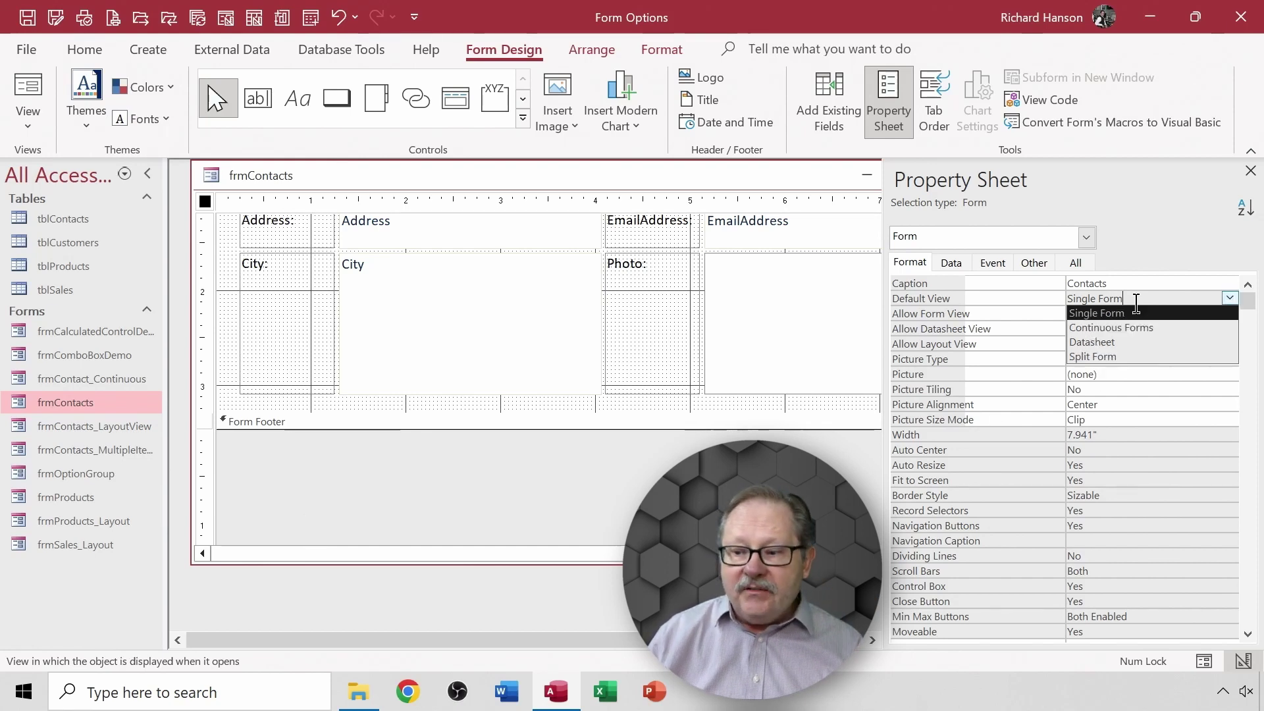
click(974, 554)
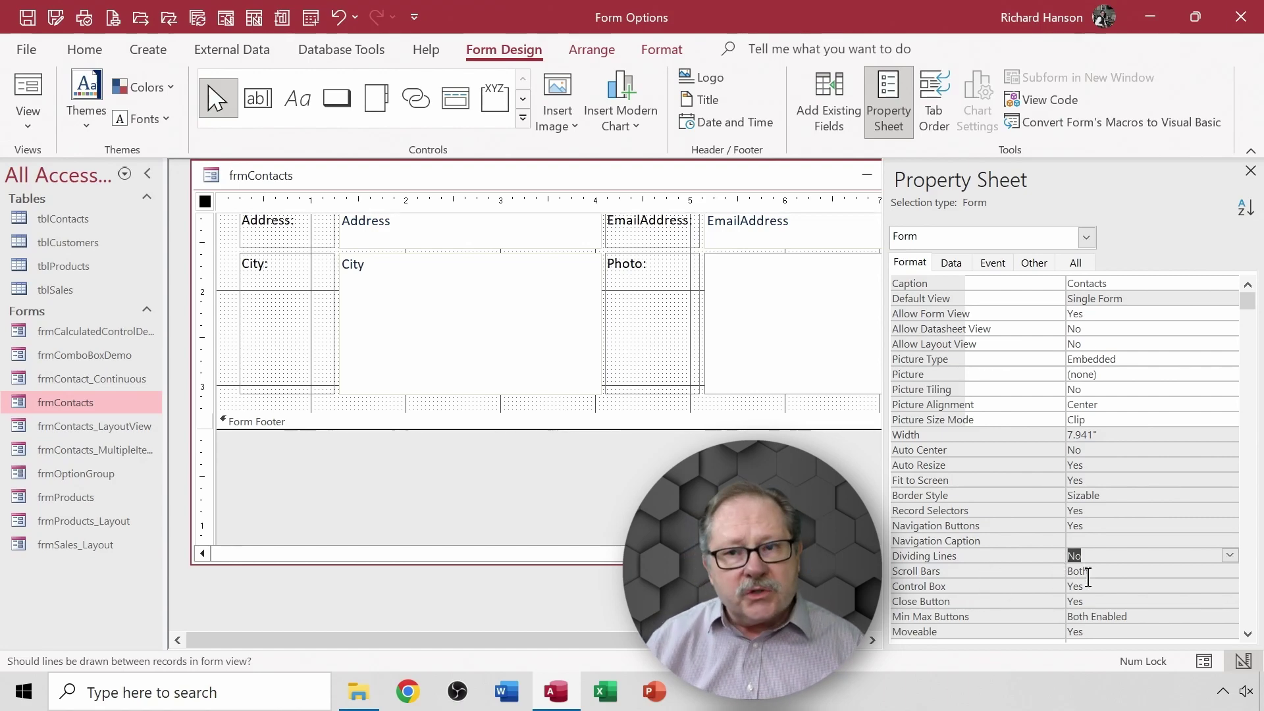
click(461, 553)
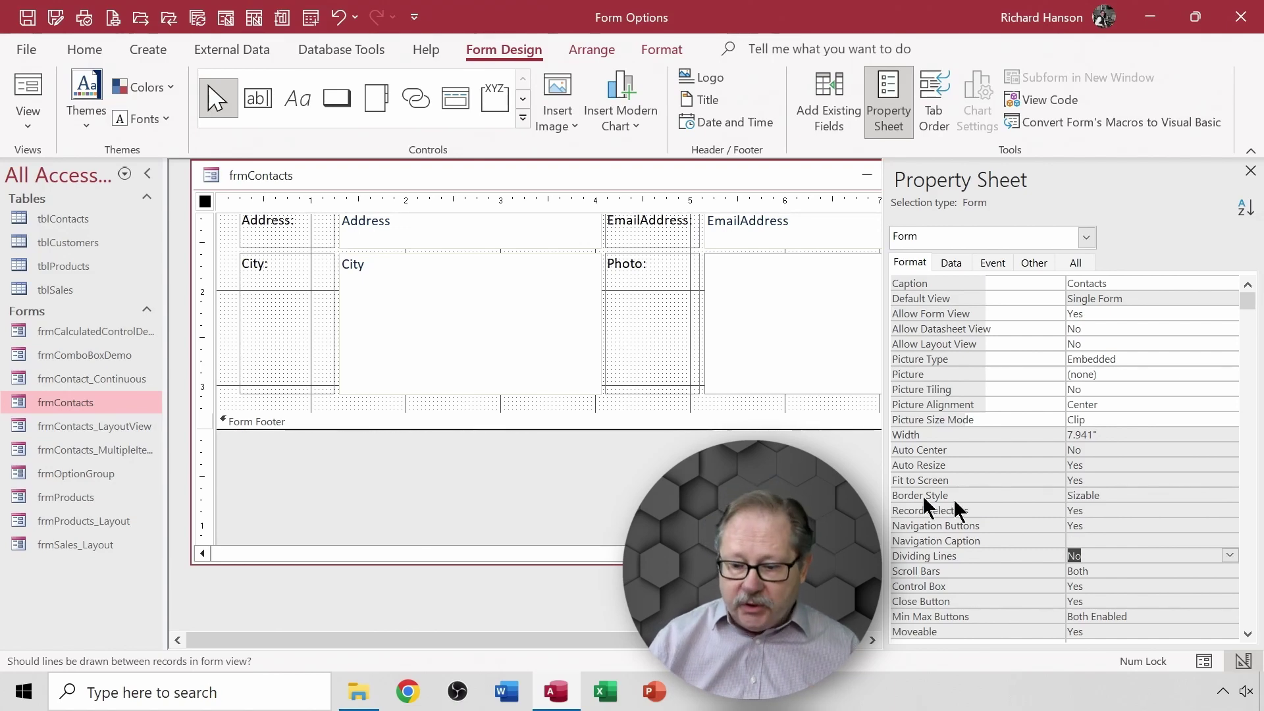
- Remove both scroll bars and set Control Box to No in the Property Sheet
click(1094, 572)
click(1229, 571)
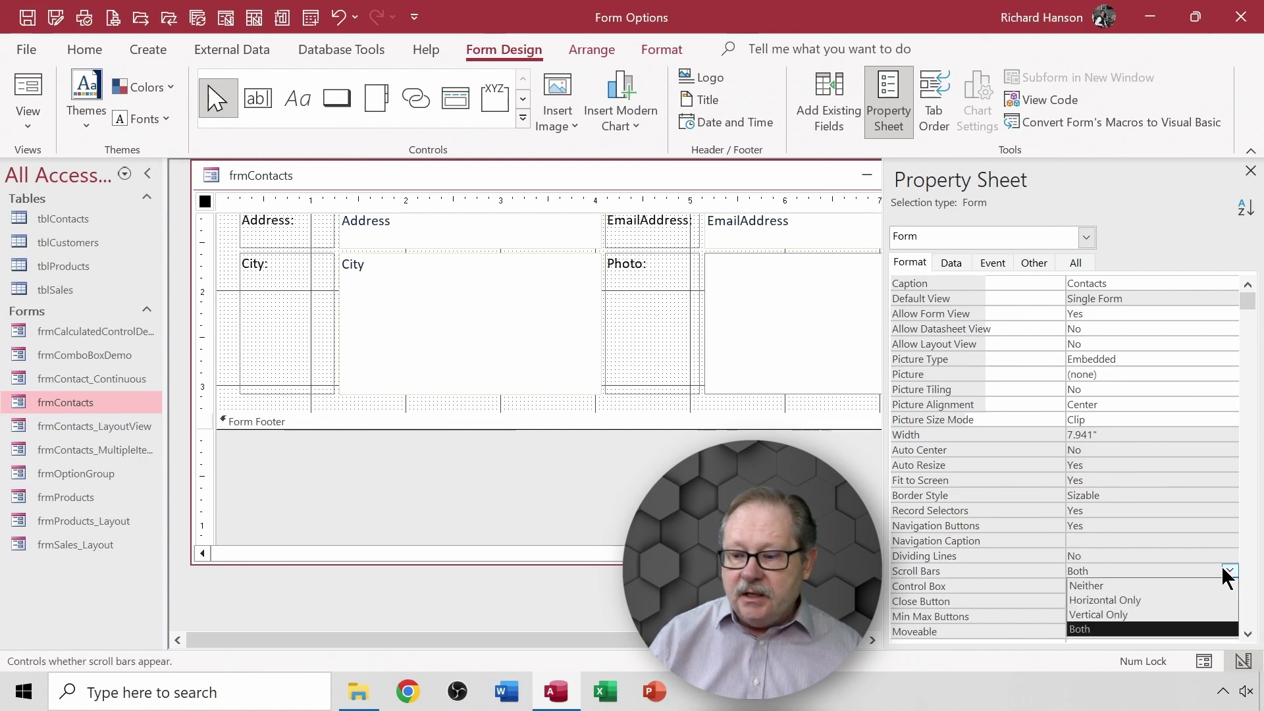
click(1110, 587)
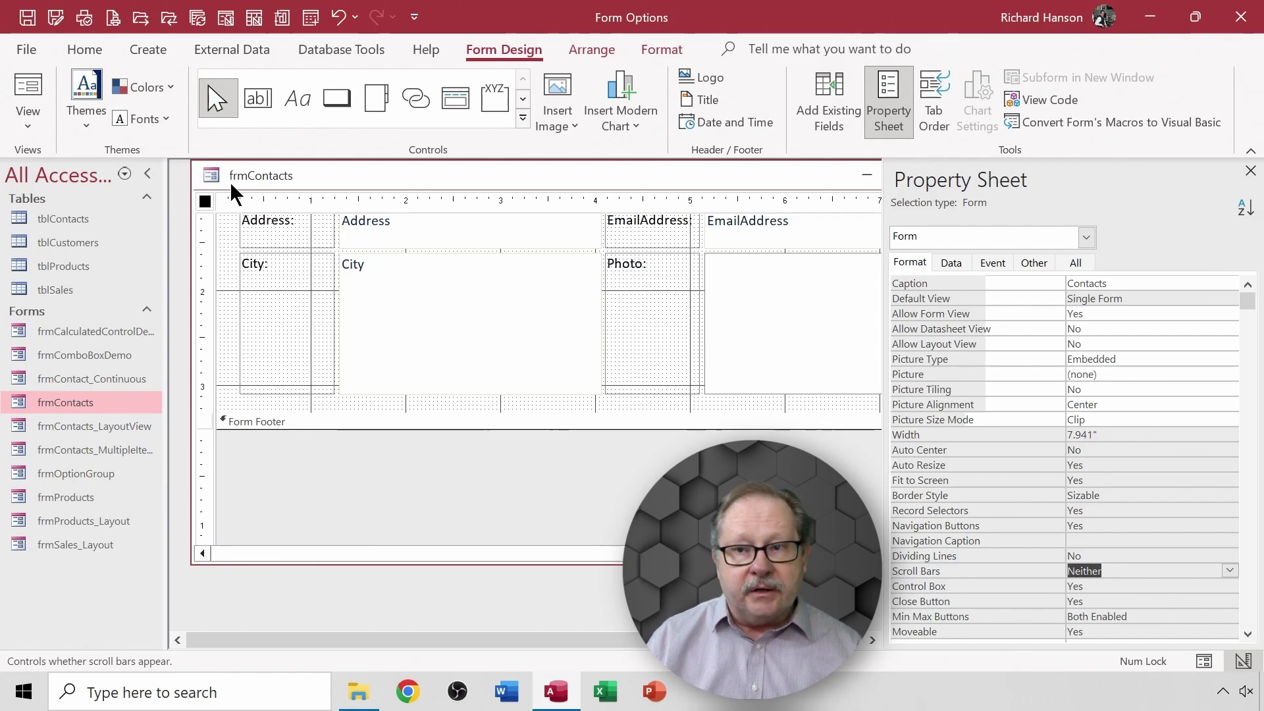
click(1128, 588)
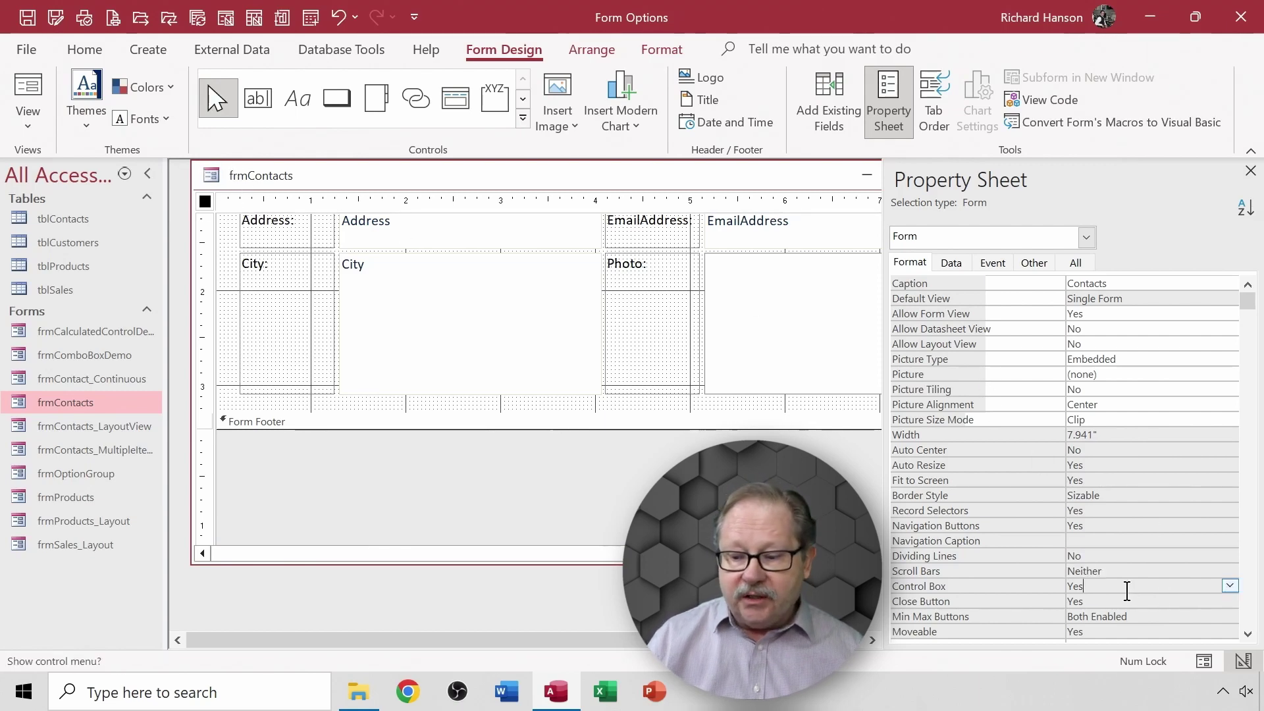
click(1230, 586)
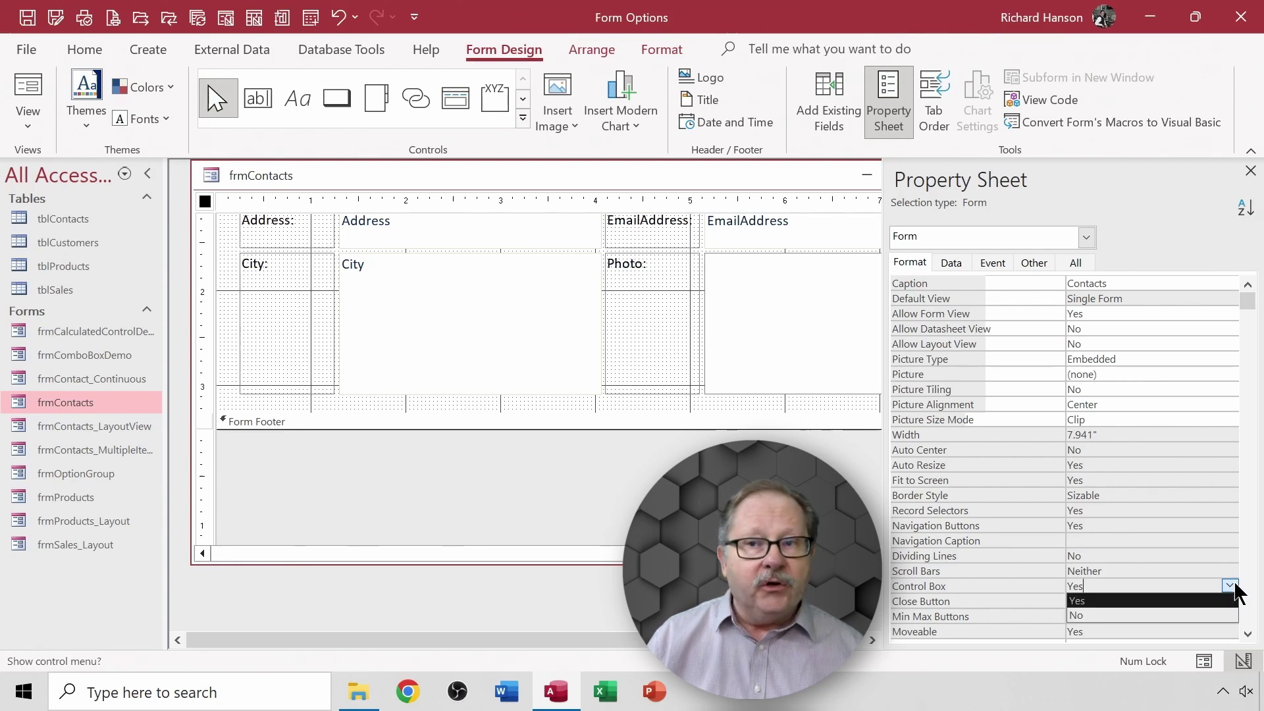
click(1169, 616)
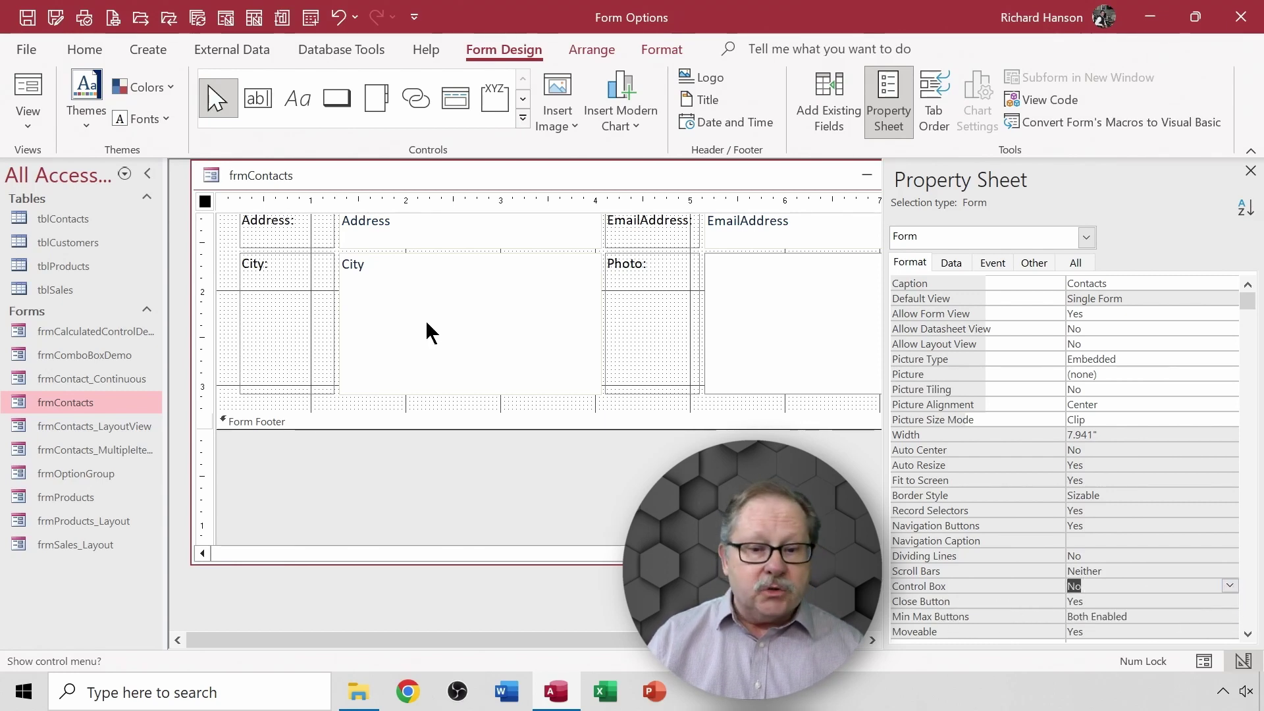
- Set the form's Close Button property to No
scroll(427, 323, up, 3)
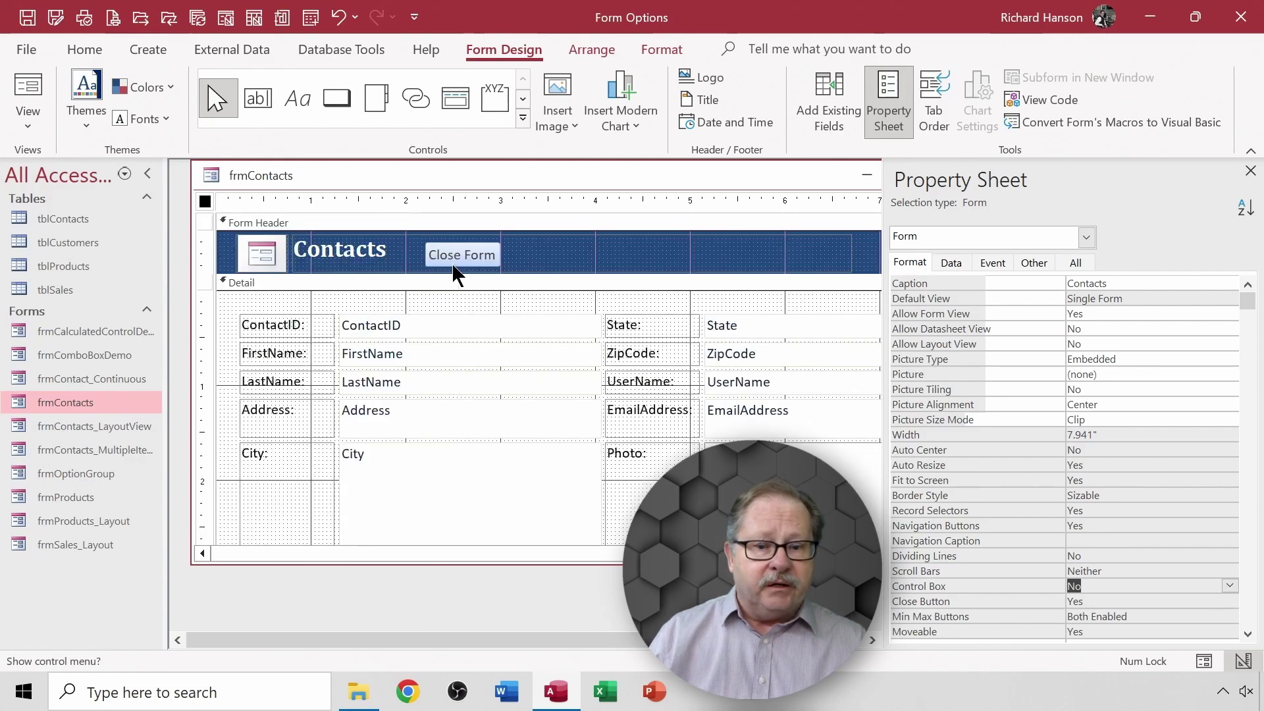
click(1144, 601)
click(1230, 602)
click(1185, 632)
- Set Min Max Buttons to None and preview the form in Form View
scroll(1198, 489, down, 2)
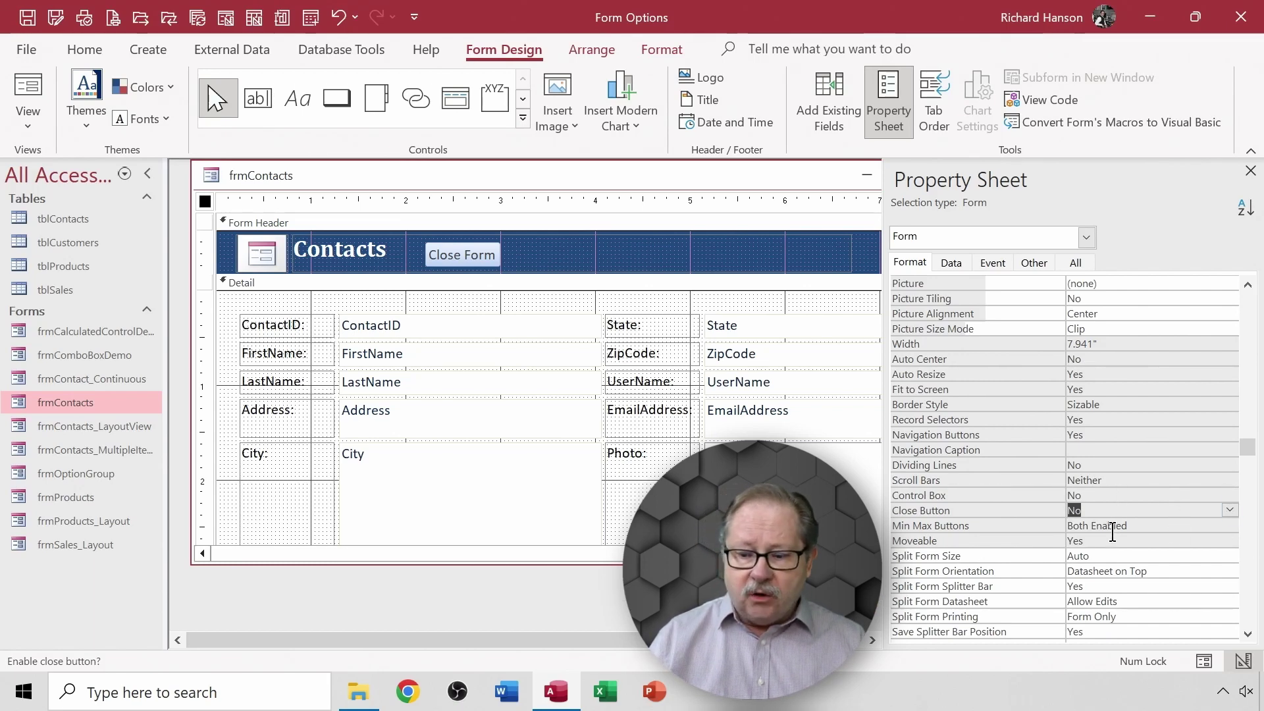
click(1152, 526)
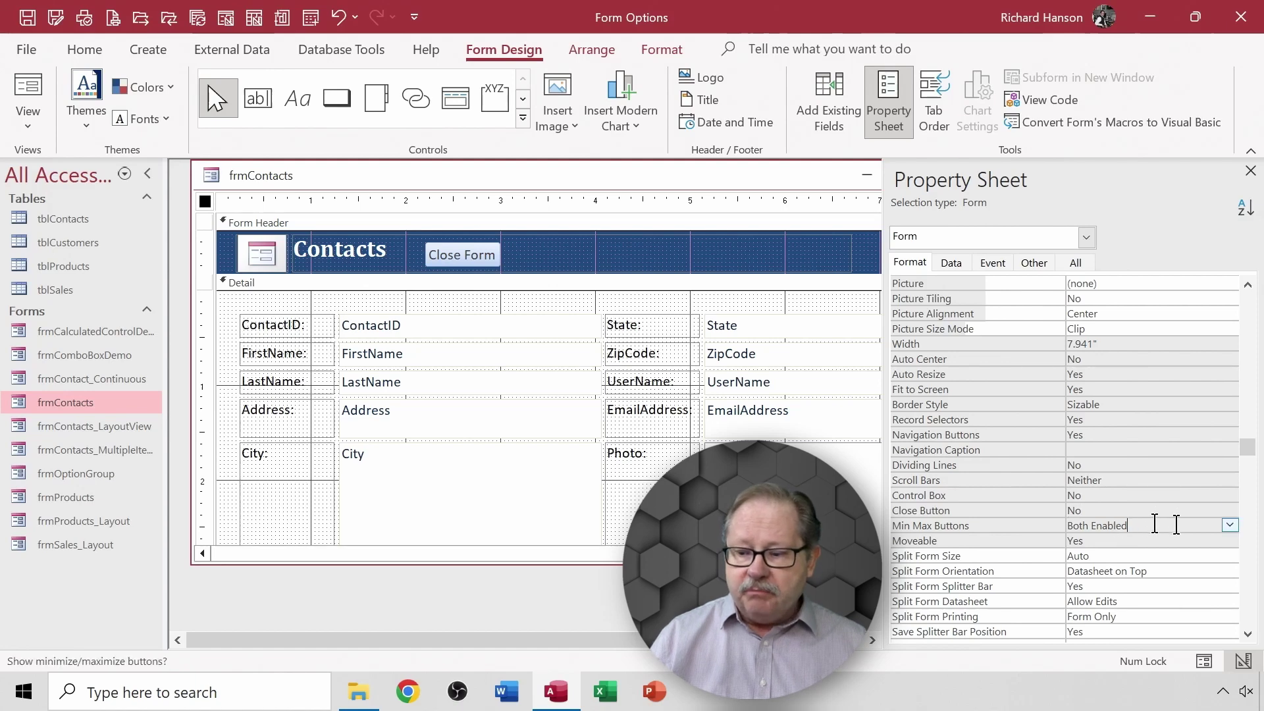
click(1230, 525)
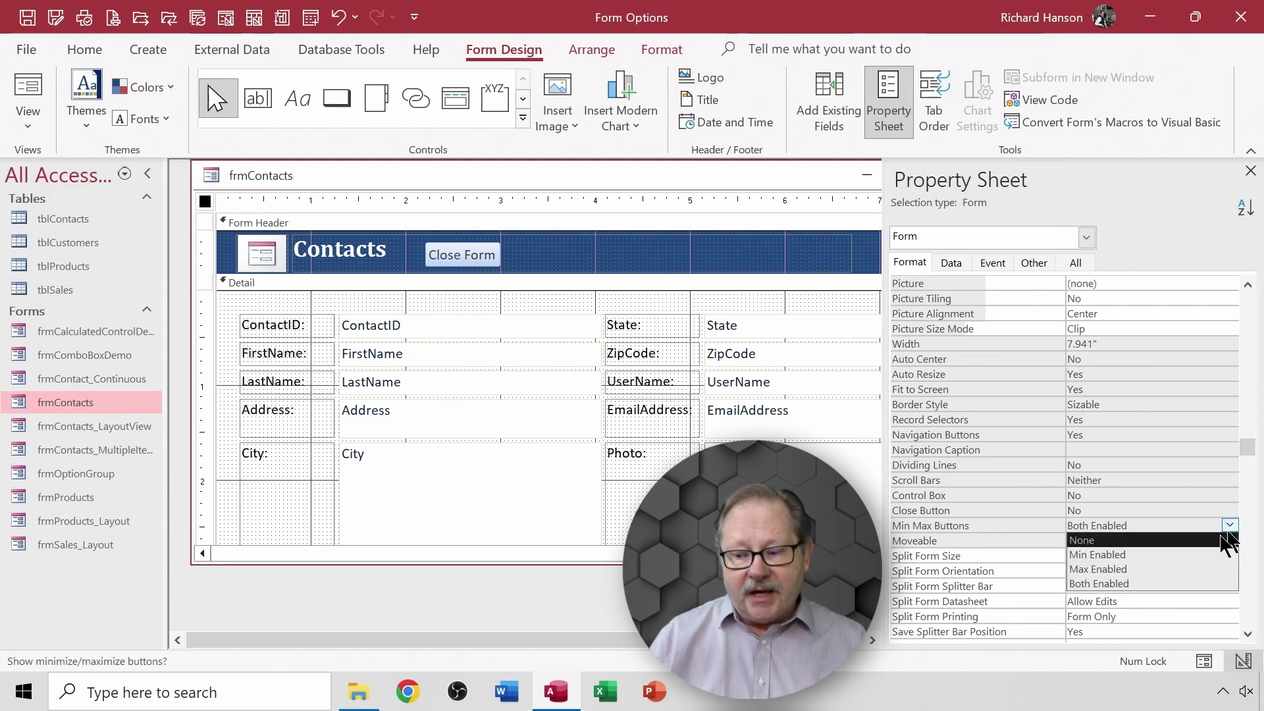
click(1173, 540)
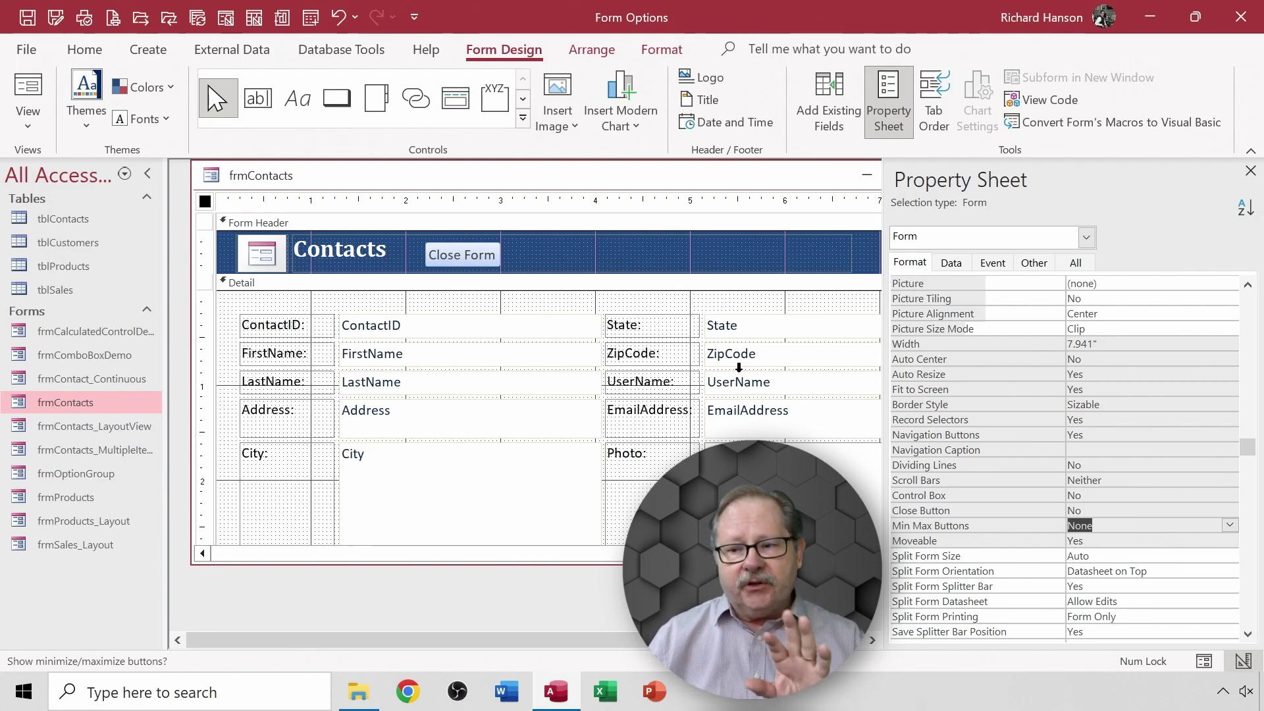
click(28, 88)
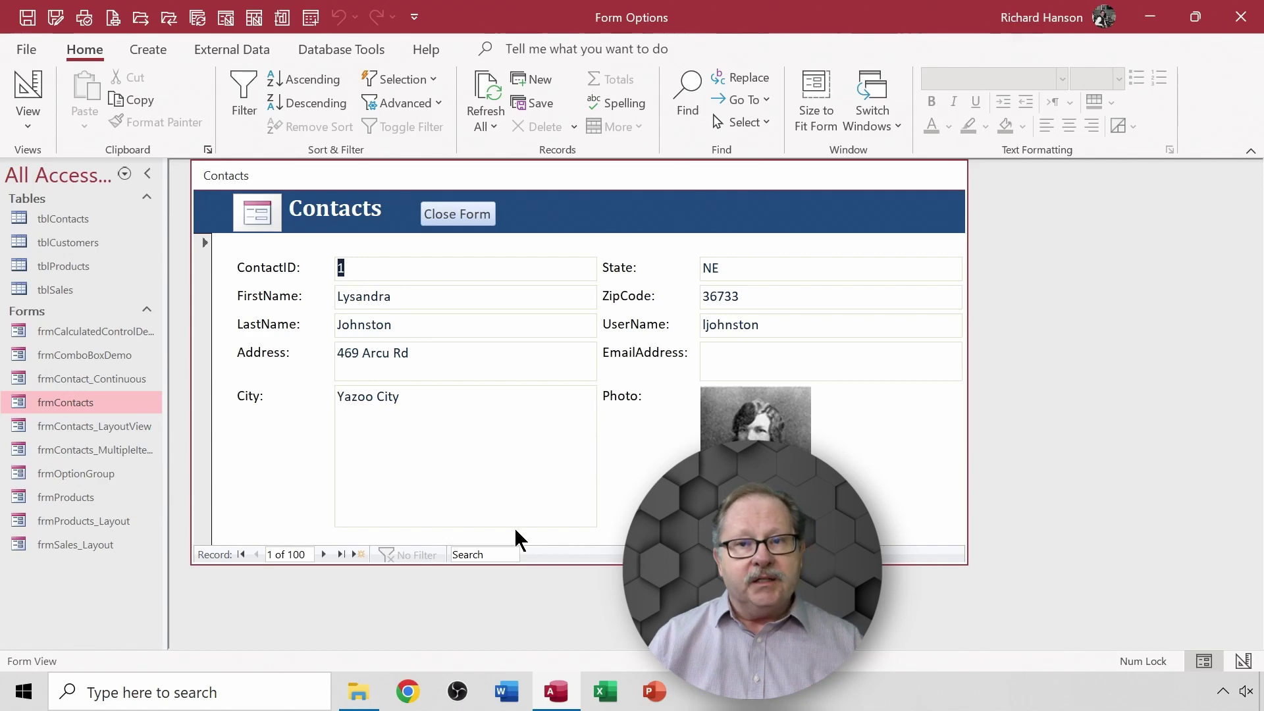
- Return frmContacts to Design View with Ctrl+Period
key(ctrl+period)
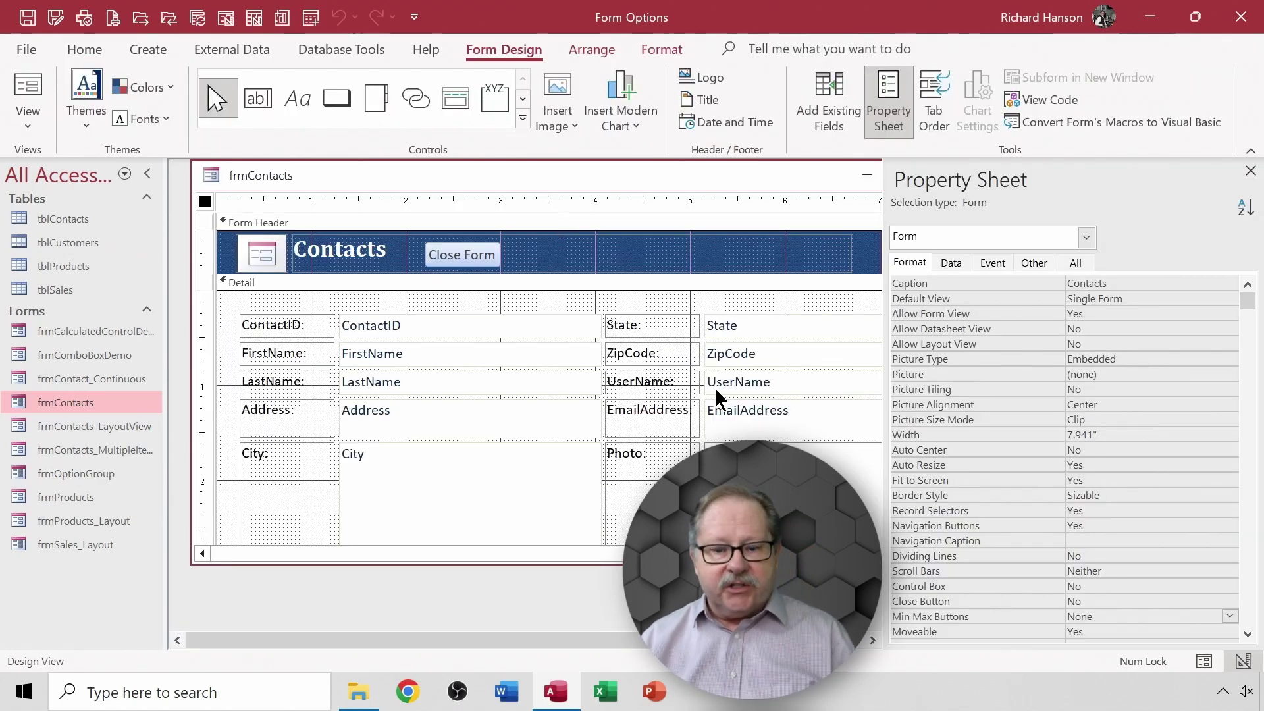
- Set the State label's Special Effect to Raised and check it in Form View
click(660, 325)
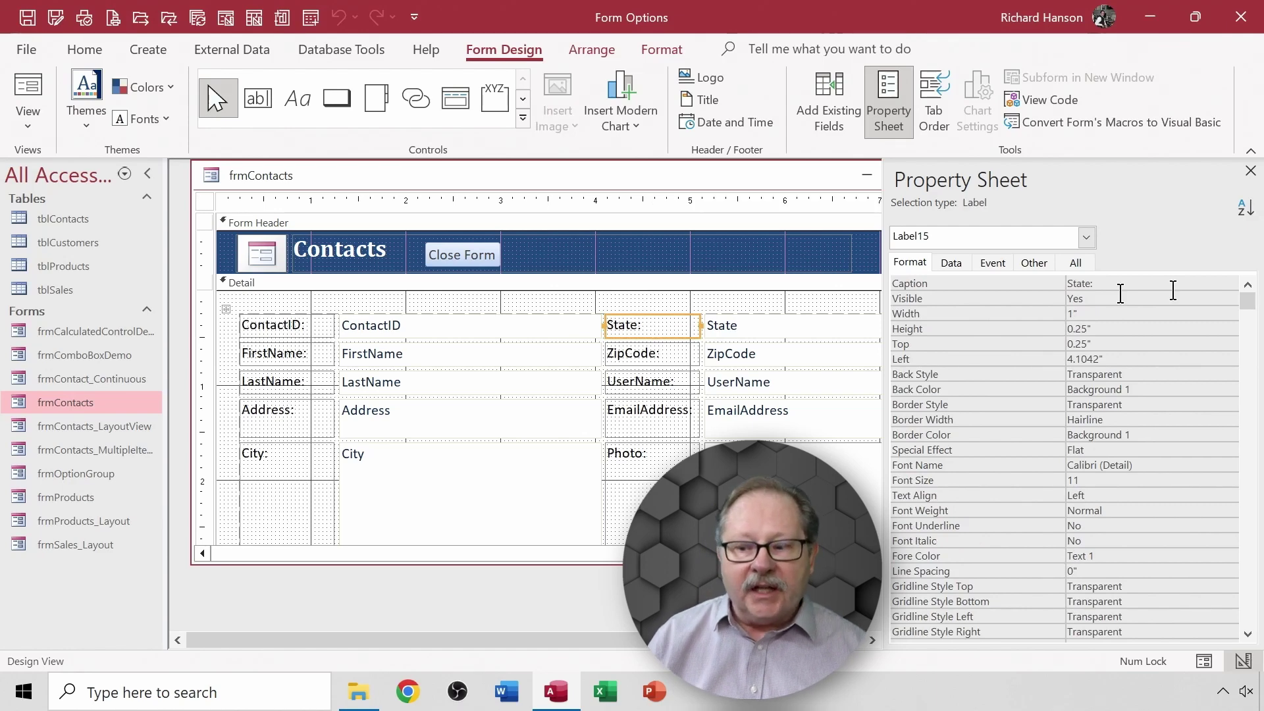
scroll(1095, 355, down, 5)
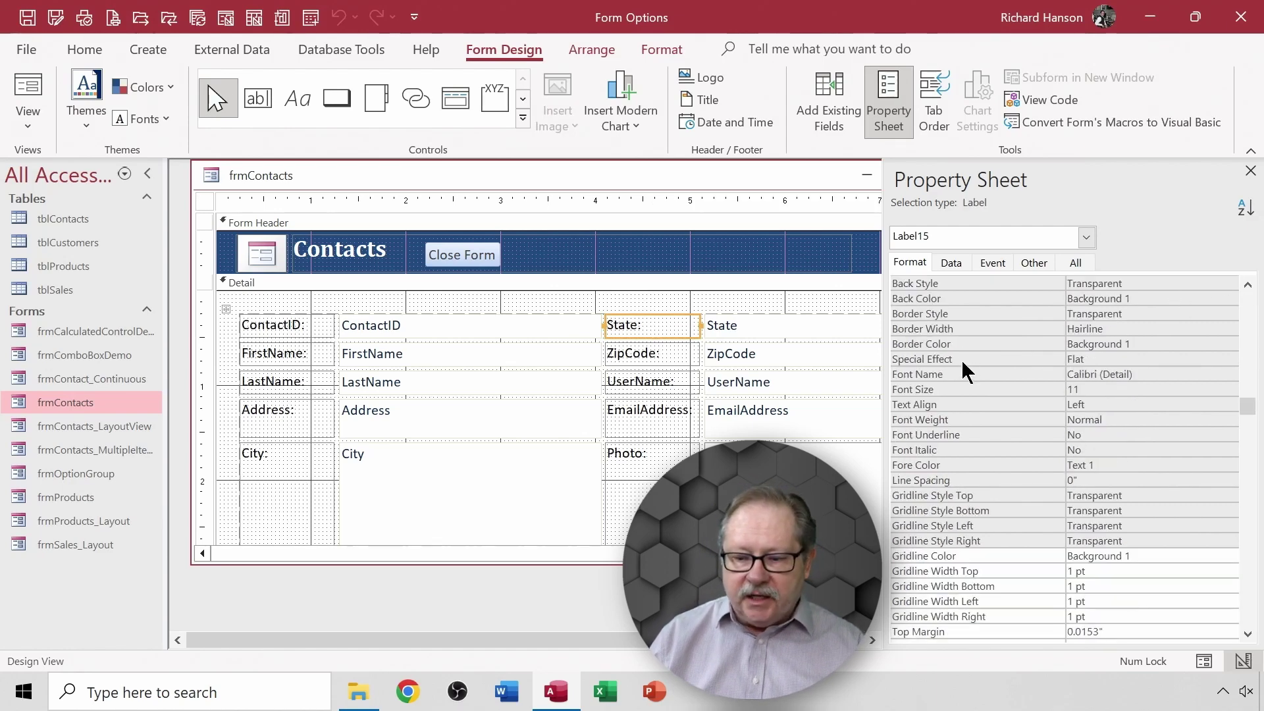
scroll(1090, 326, down, 1)
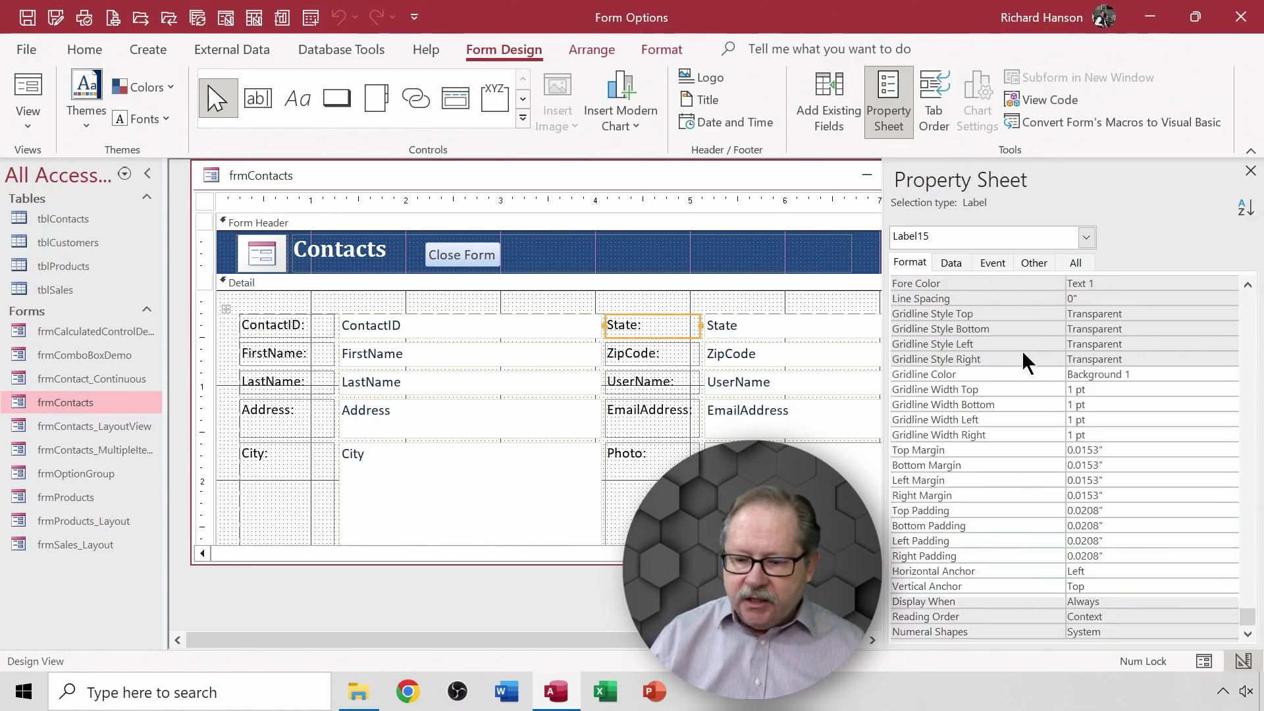
scroll(982, 481, up, 5)
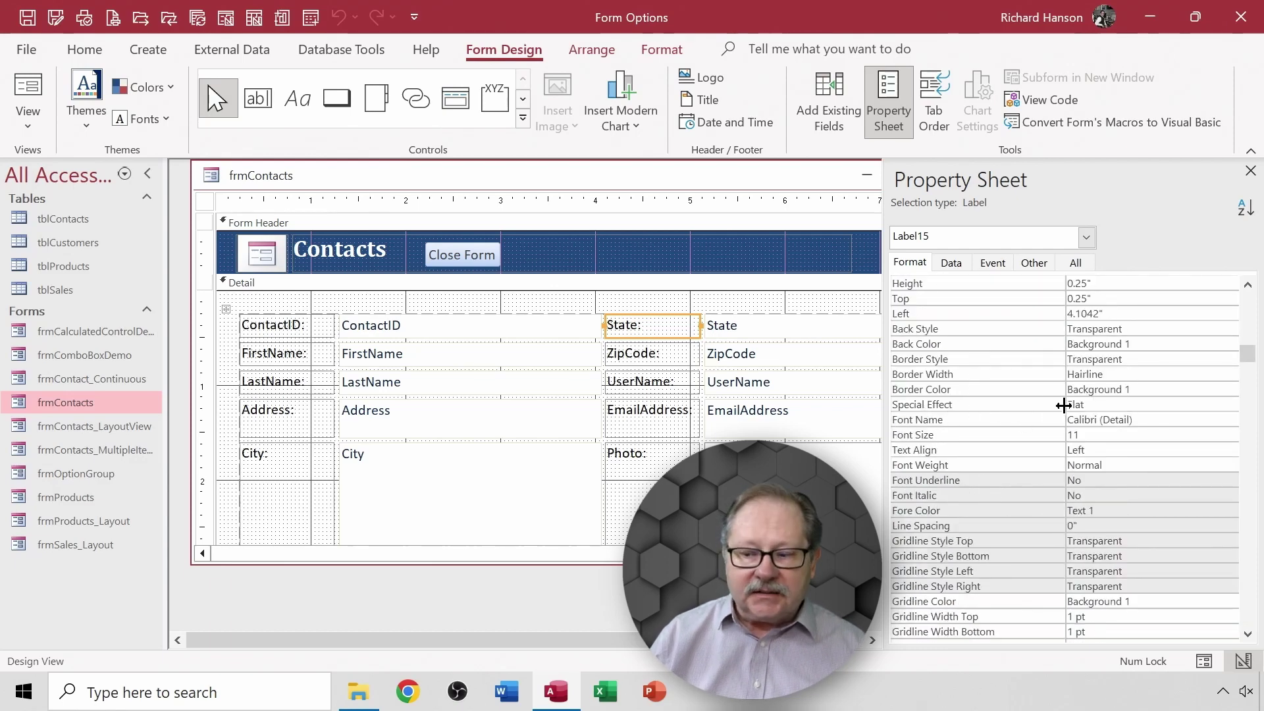
click(1093, 404)
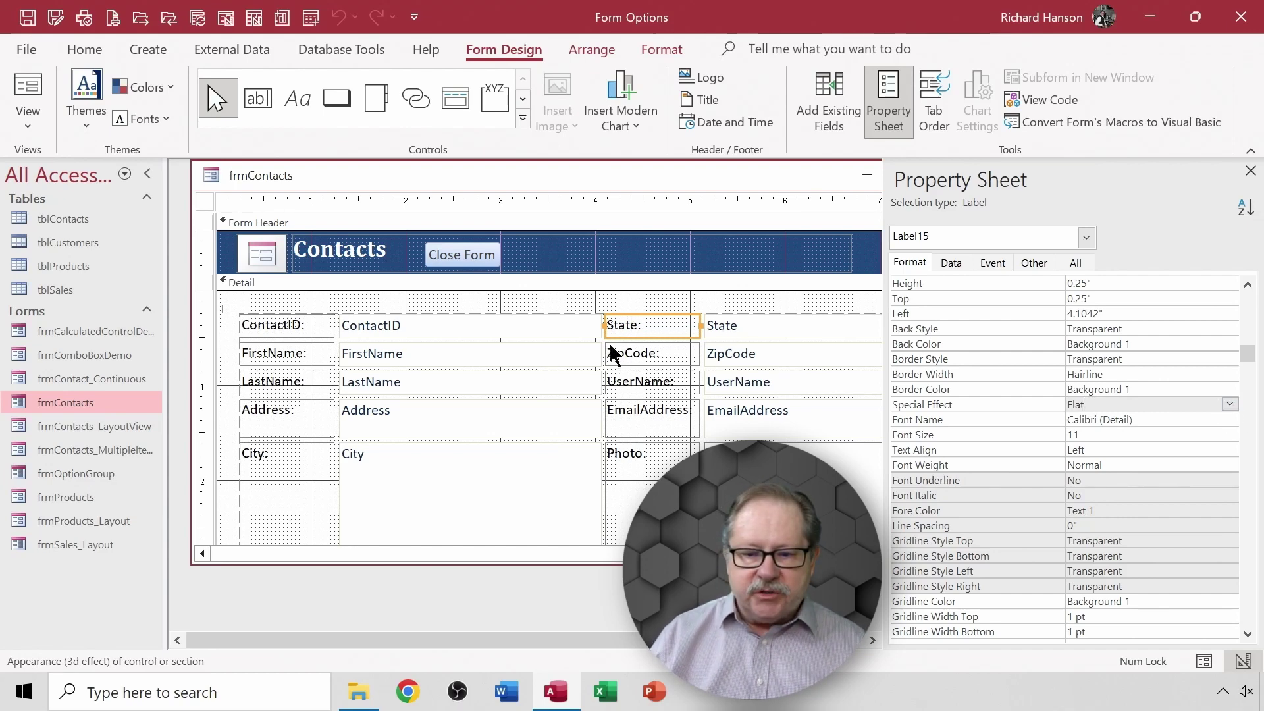
click(1230, 403)
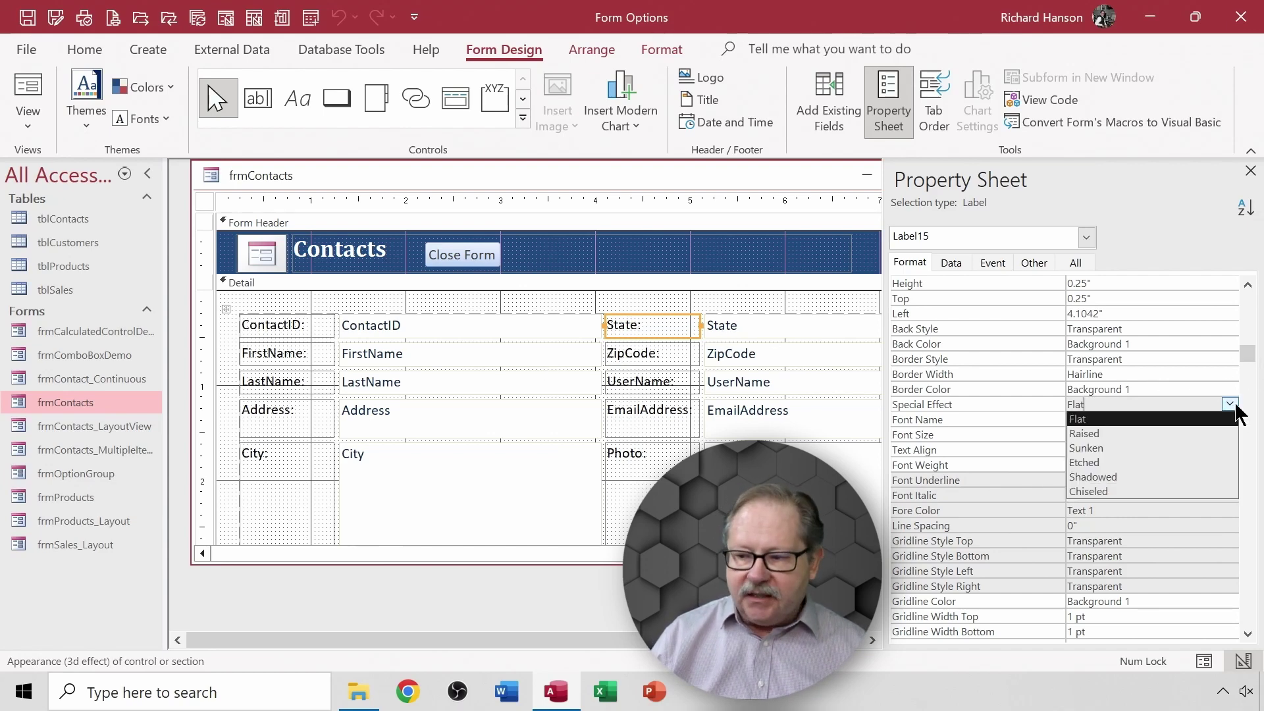
click(1174, 434)
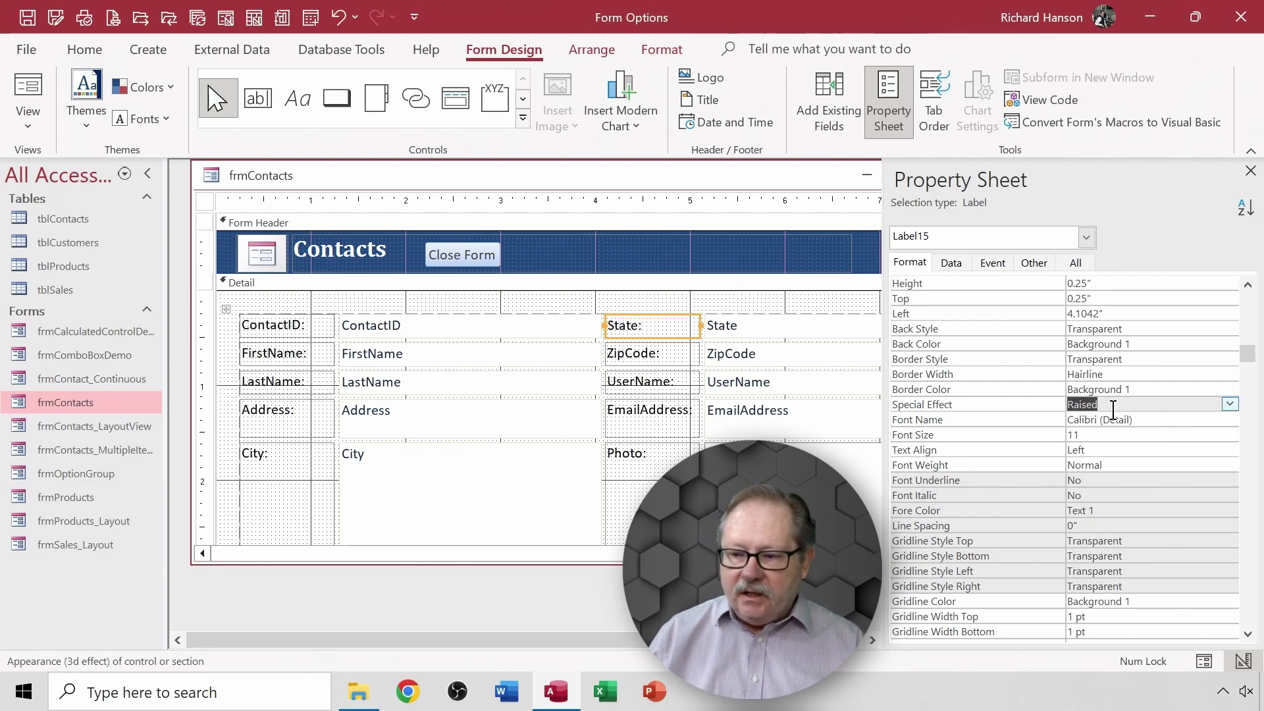
click(1230, 404)
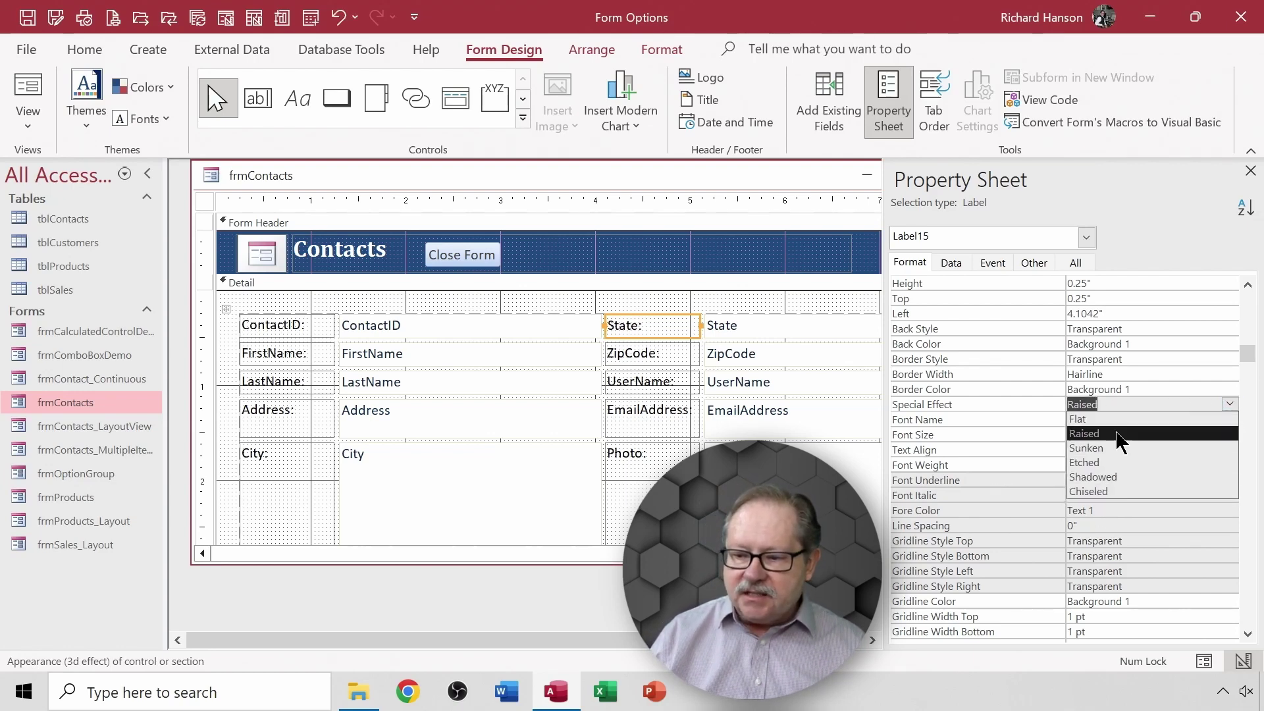
click(1109, 476)
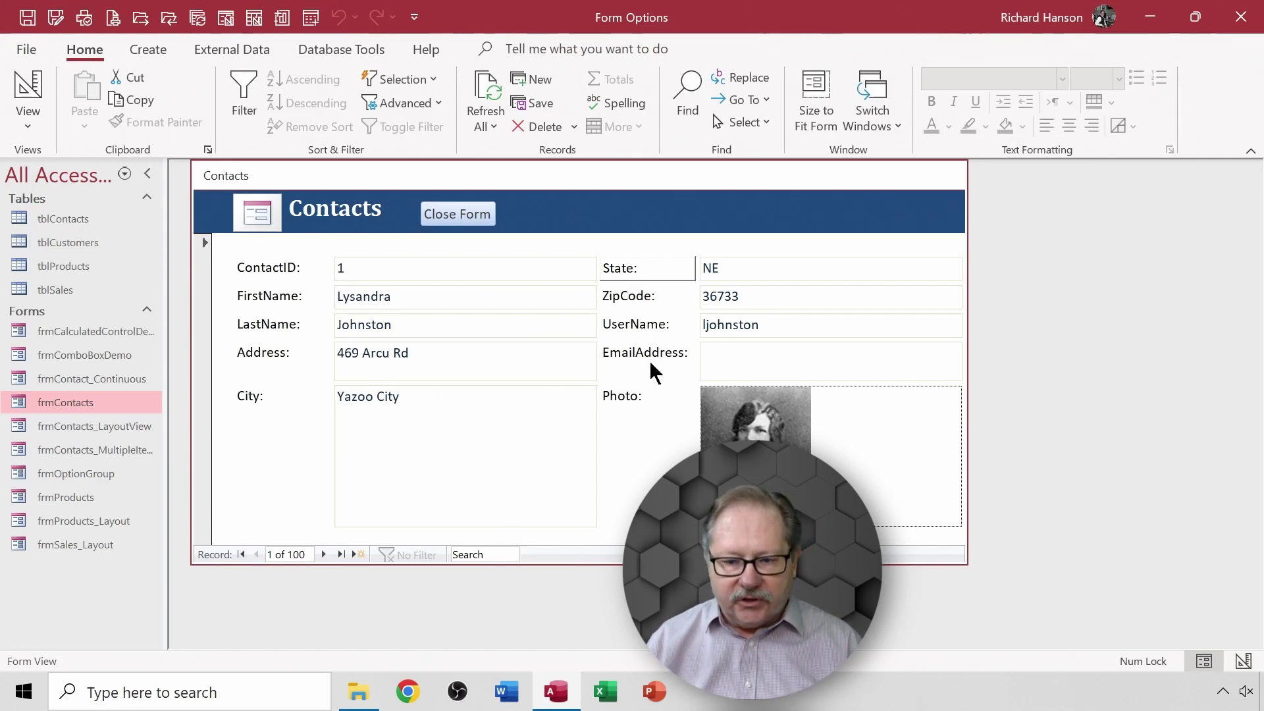
click(792, 271)
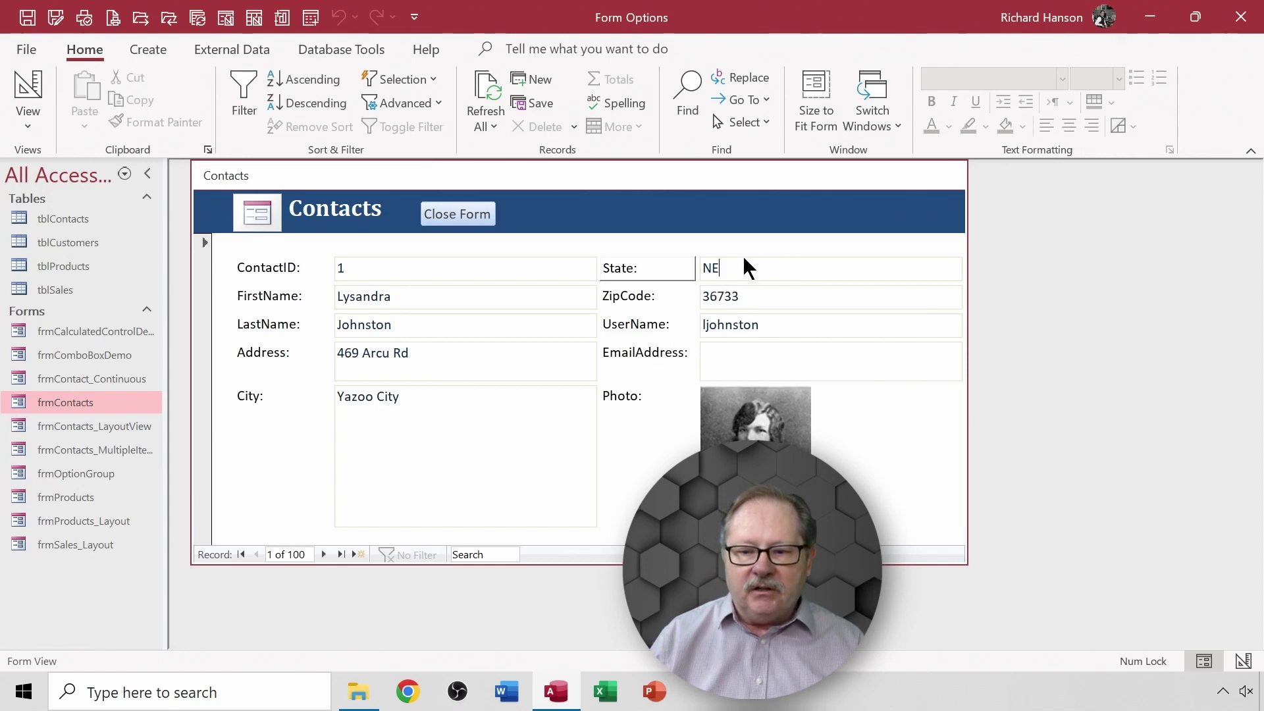
- Set the State text box's Border Width to 2 pt in Design View, then view it in Form View
click(34, 84)
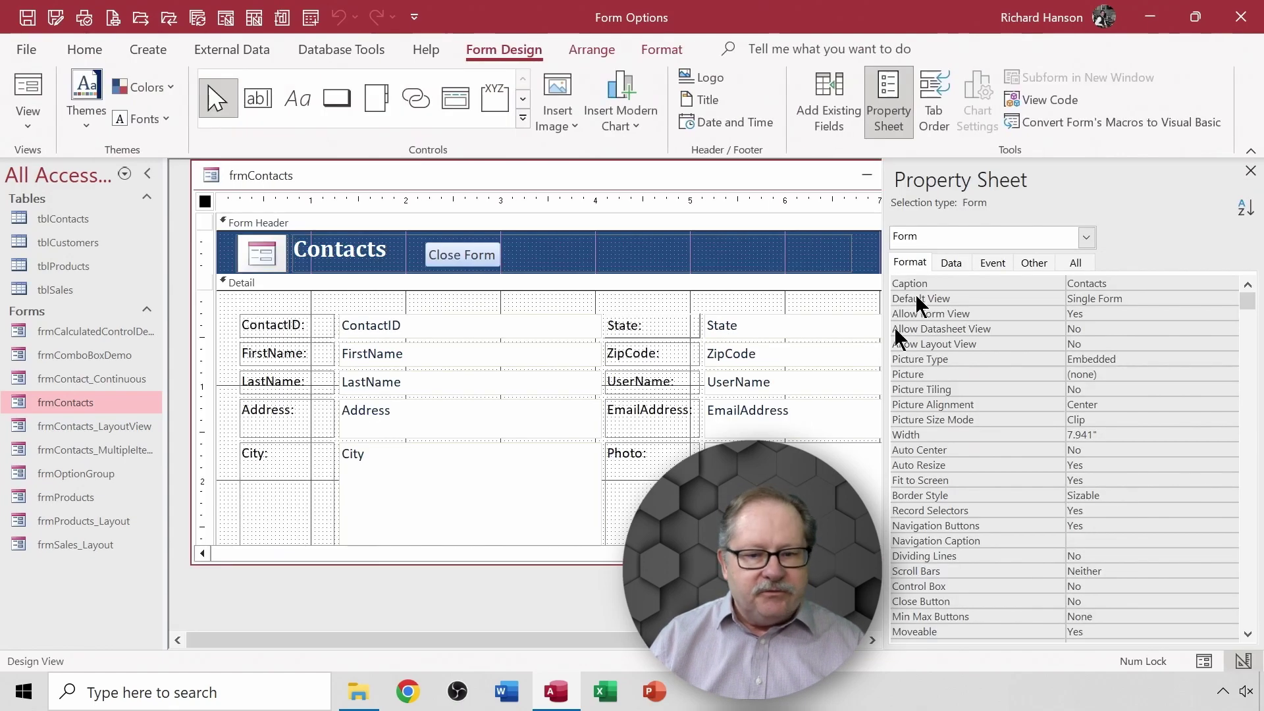
click(777, 333)
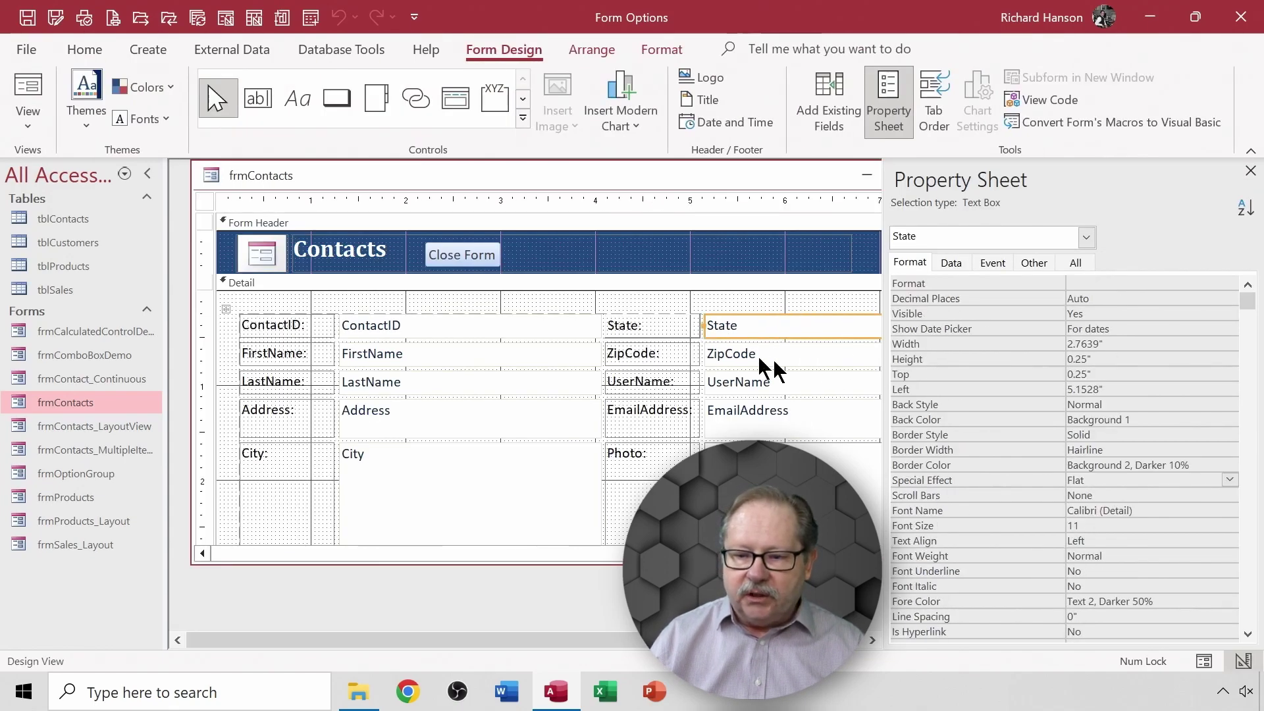
click(1134, 482)
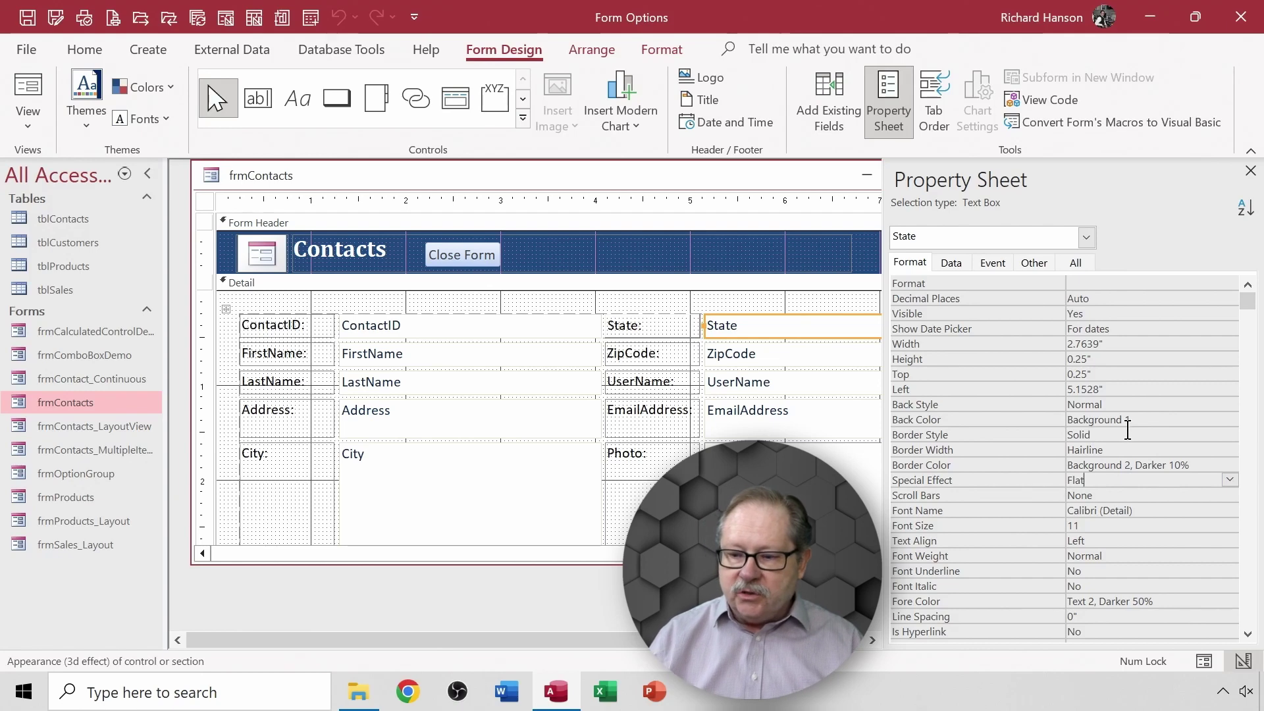
click(1149, 435)
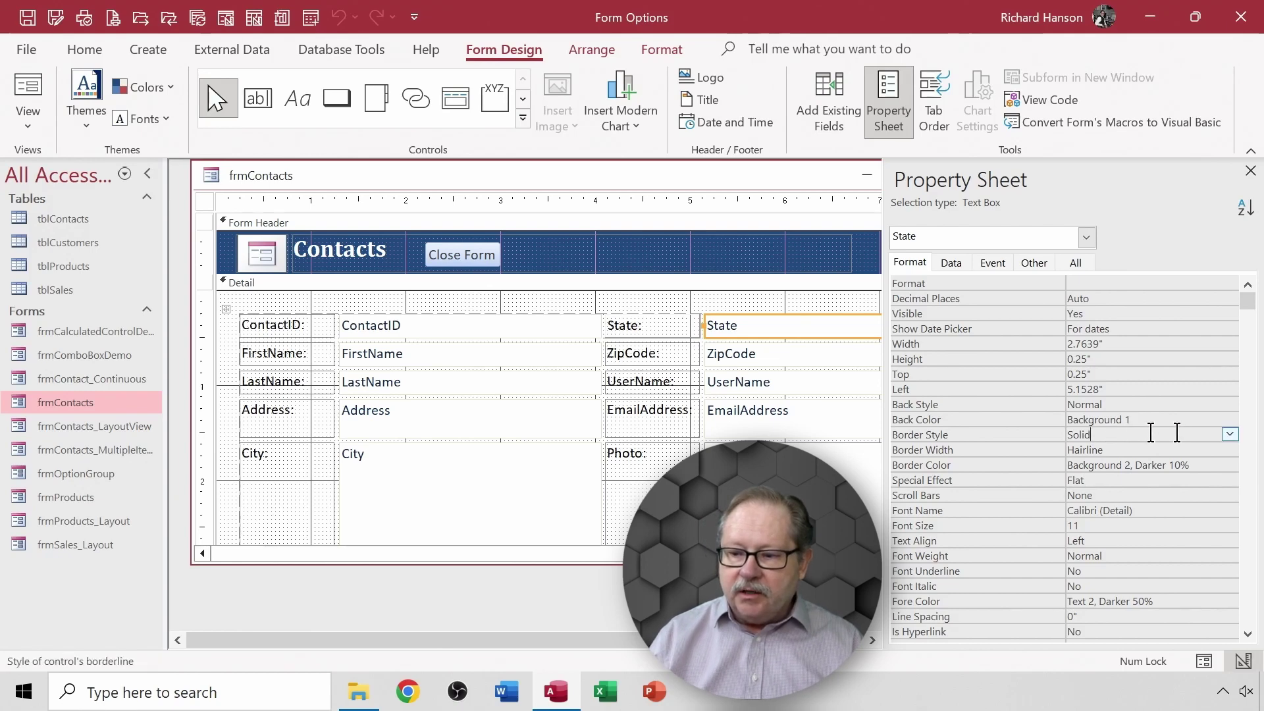
click(1118, 450)
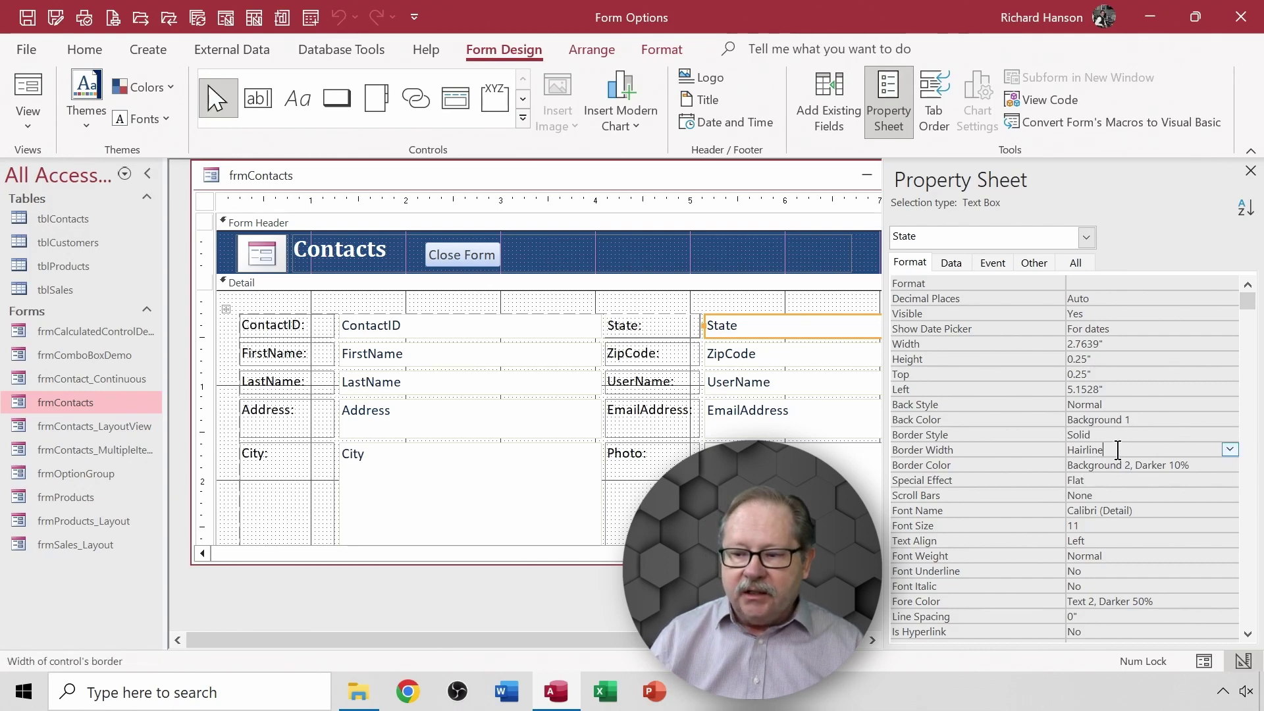
click(1229, 450)
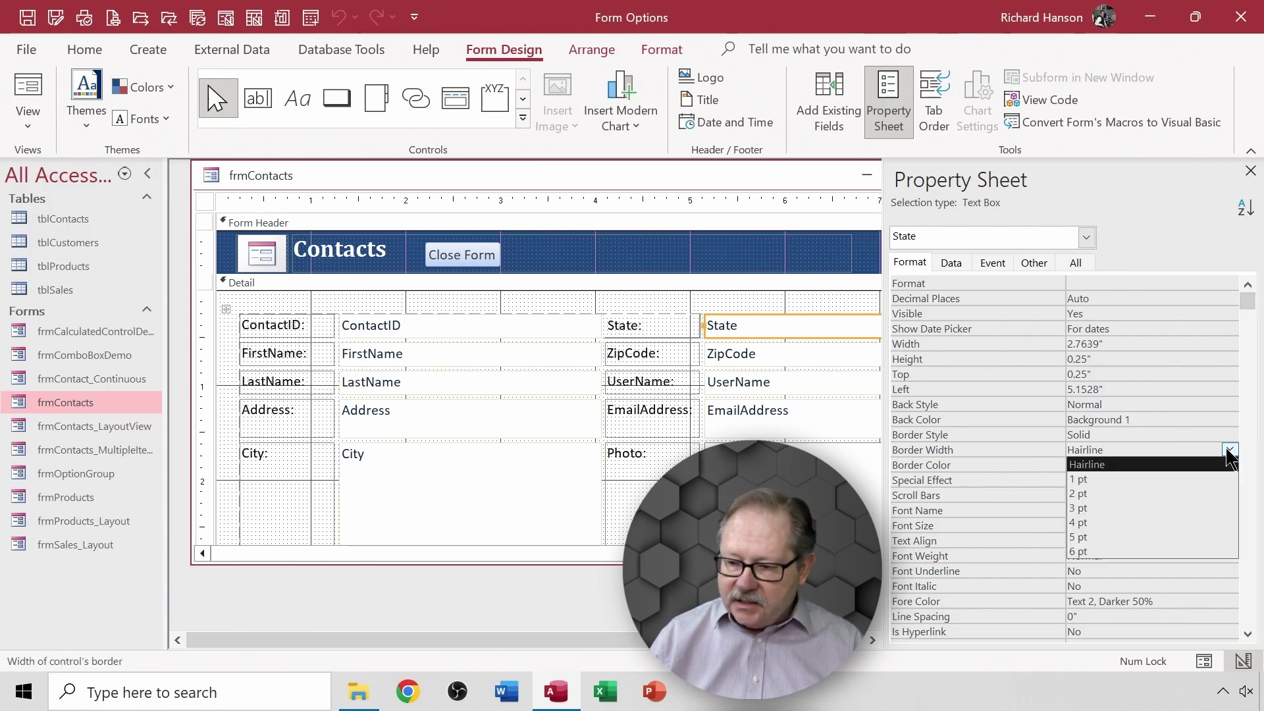
click(1184, 494)
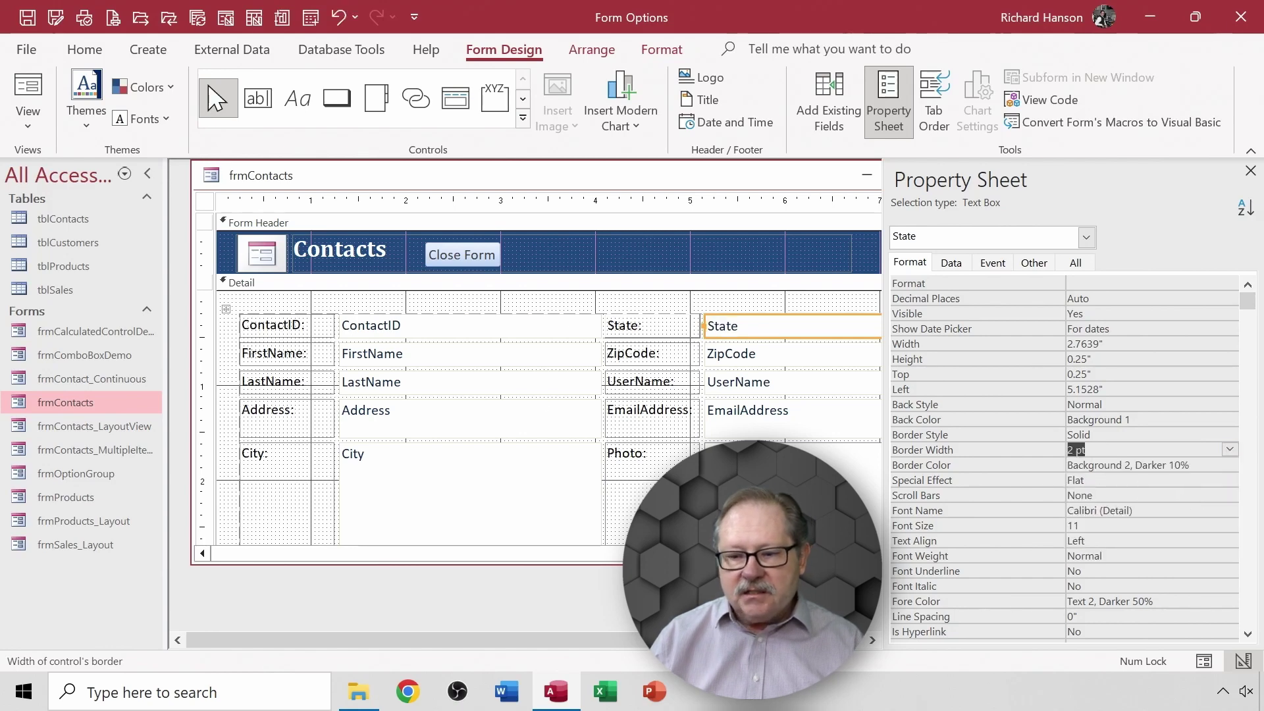
click(28, 83)
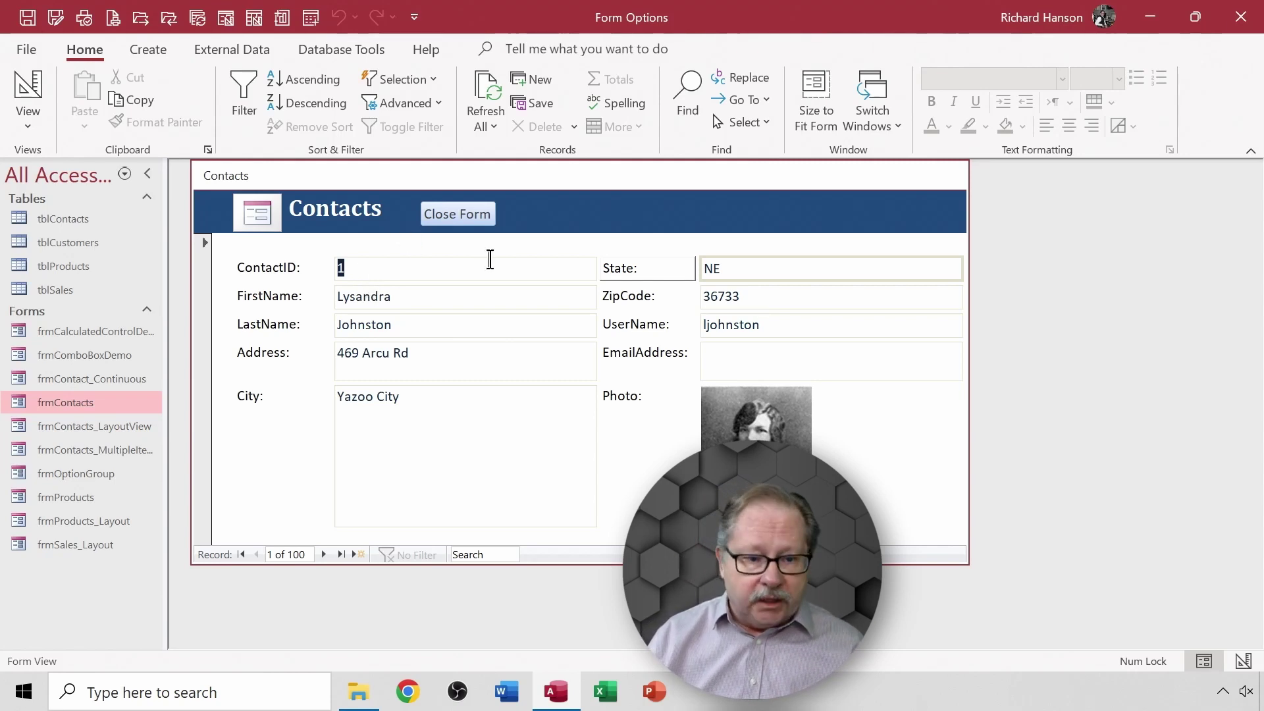
- Return frmContacts to Design View with the form's property sheet showing
click(25, 84)
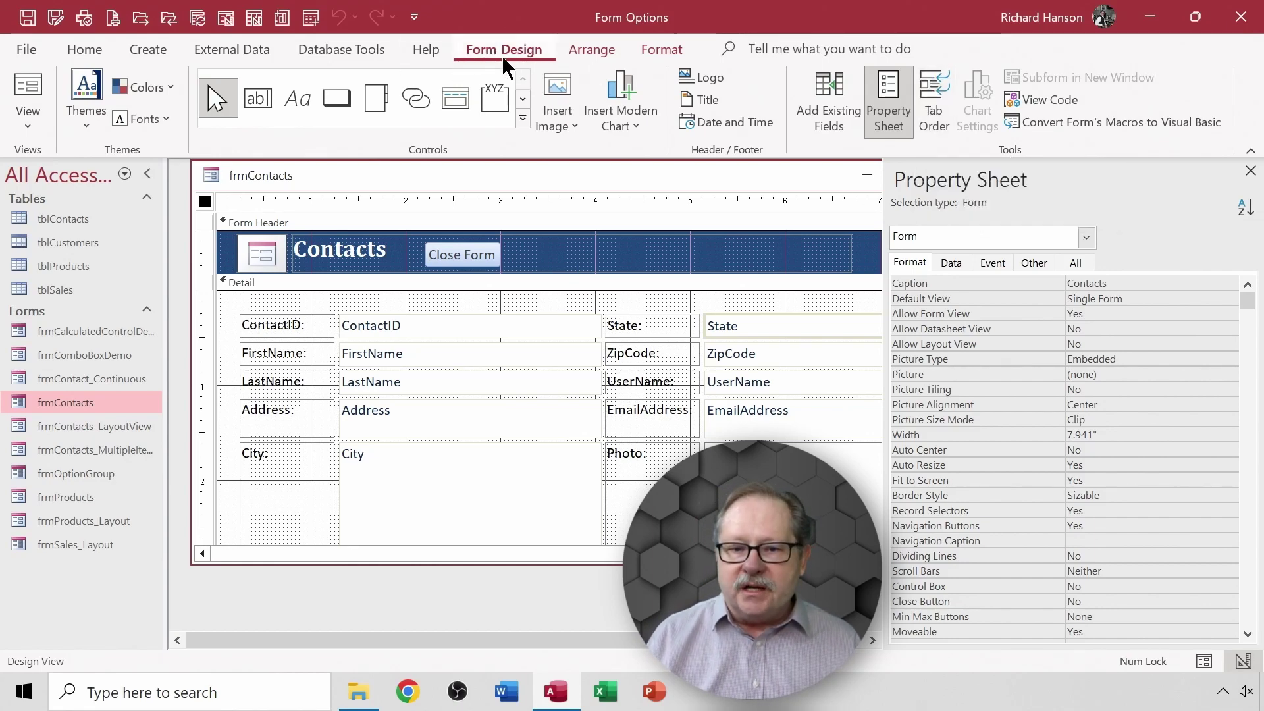
click(938, 99)
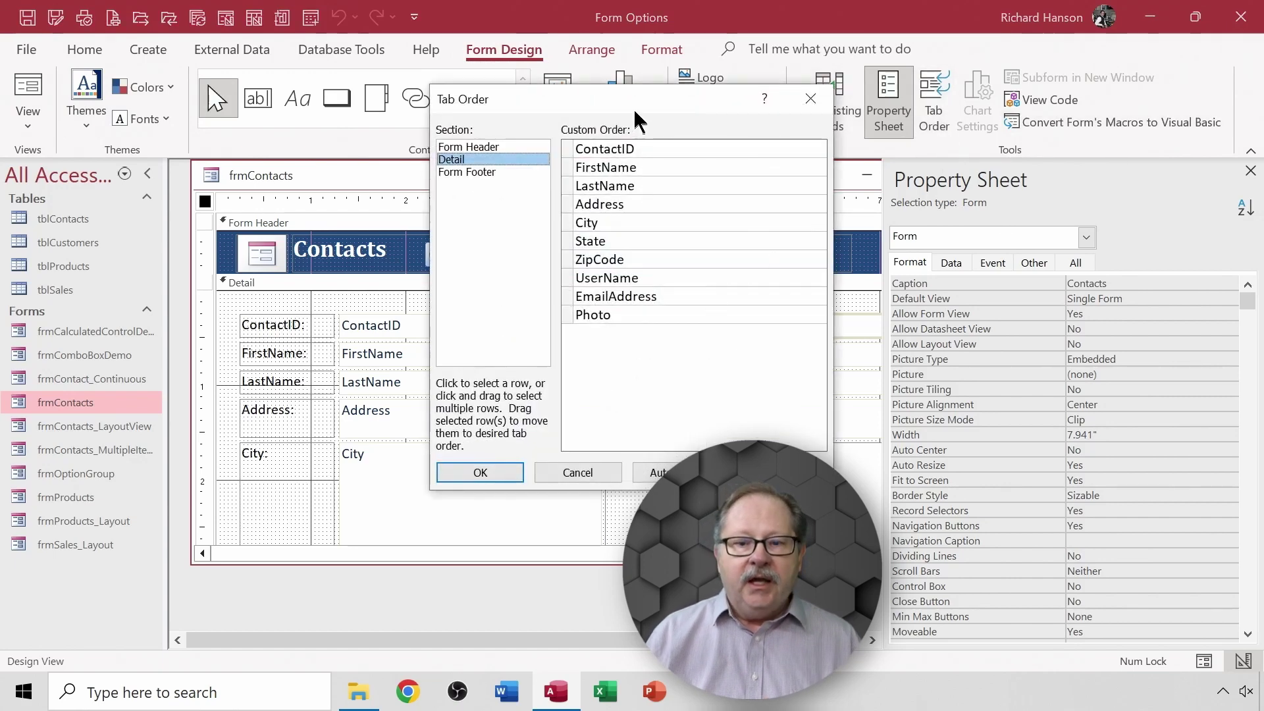
drag(640, 101, 1047, 119)
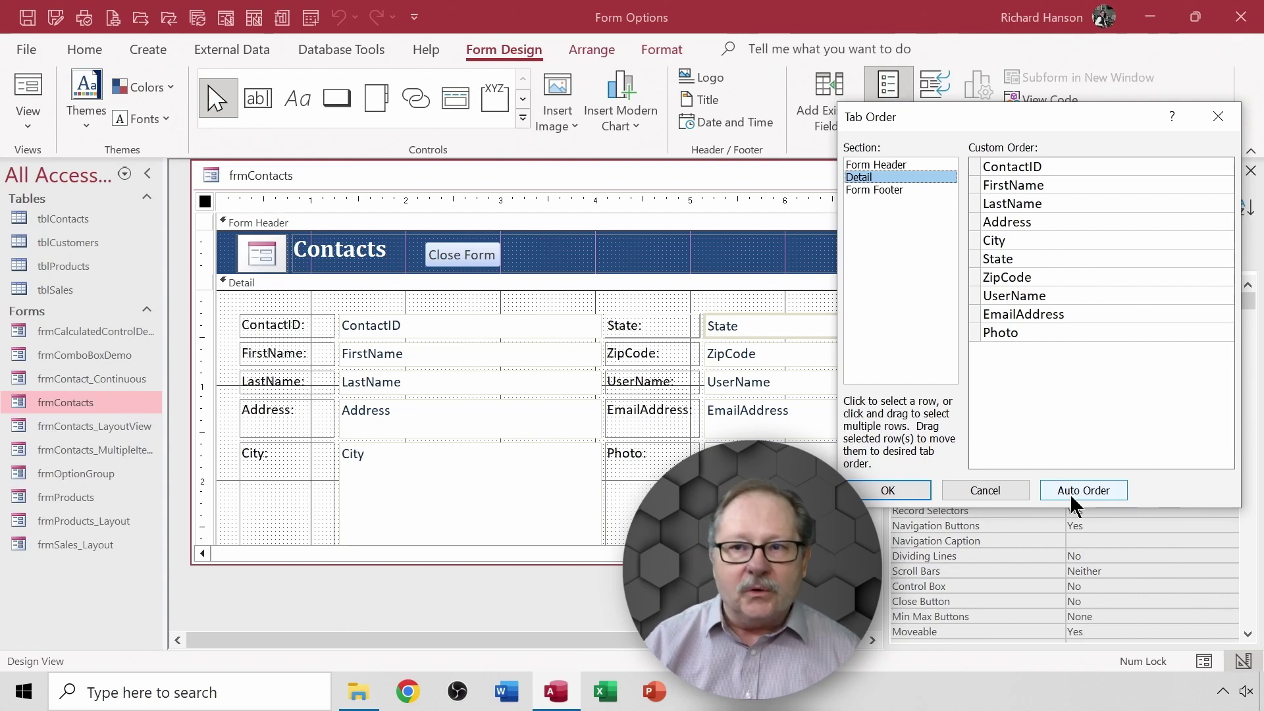
click(895, 495)
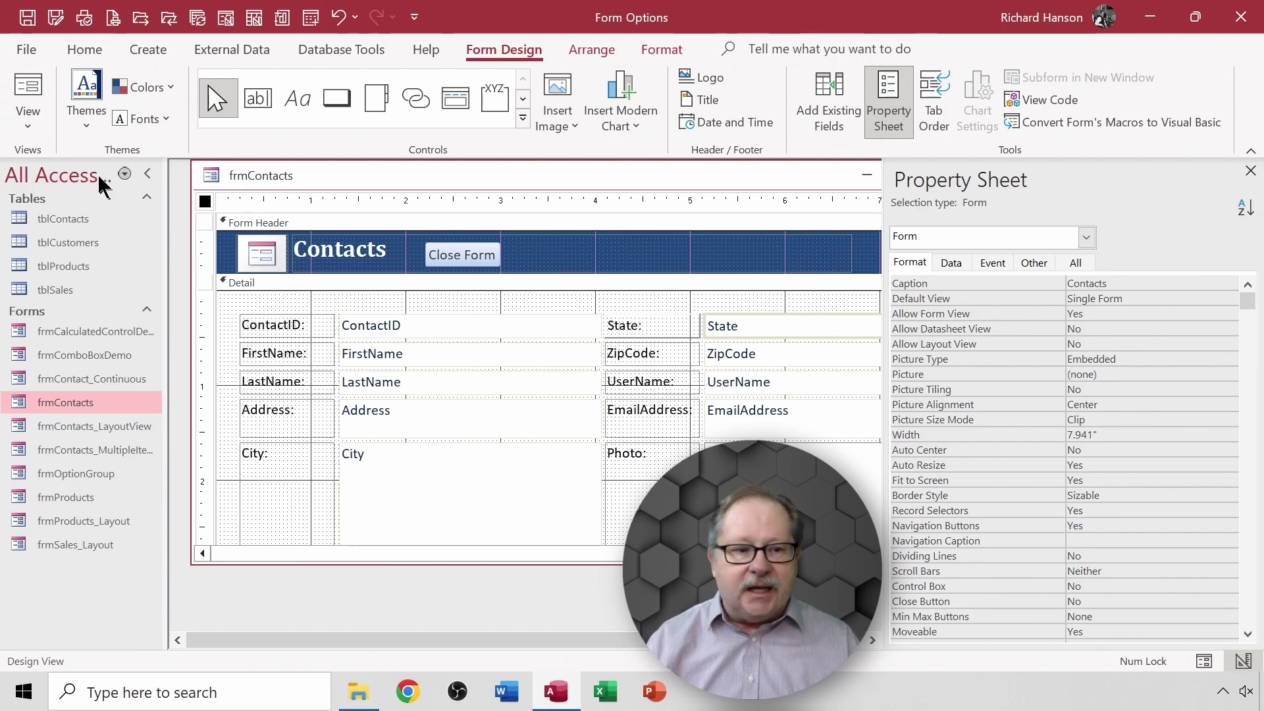
- Switch frmContacts to Form View to check the finished form showing record 1 of 100
click(26, 89)
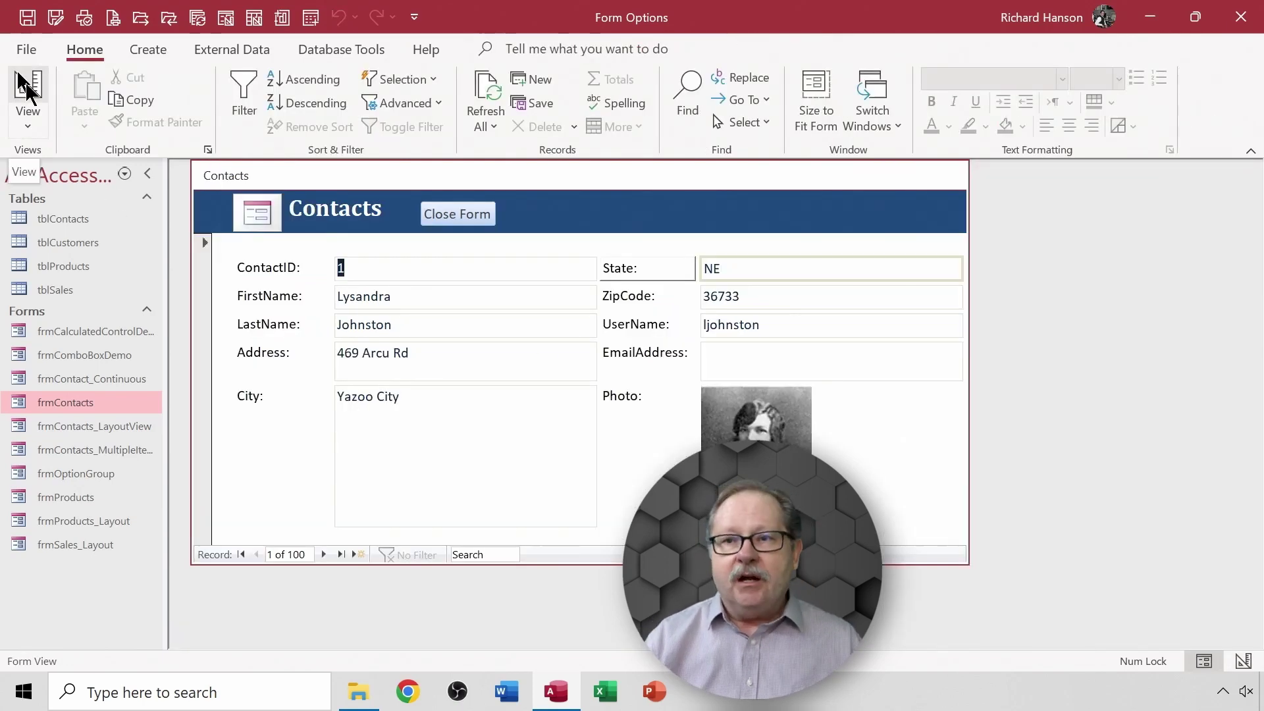